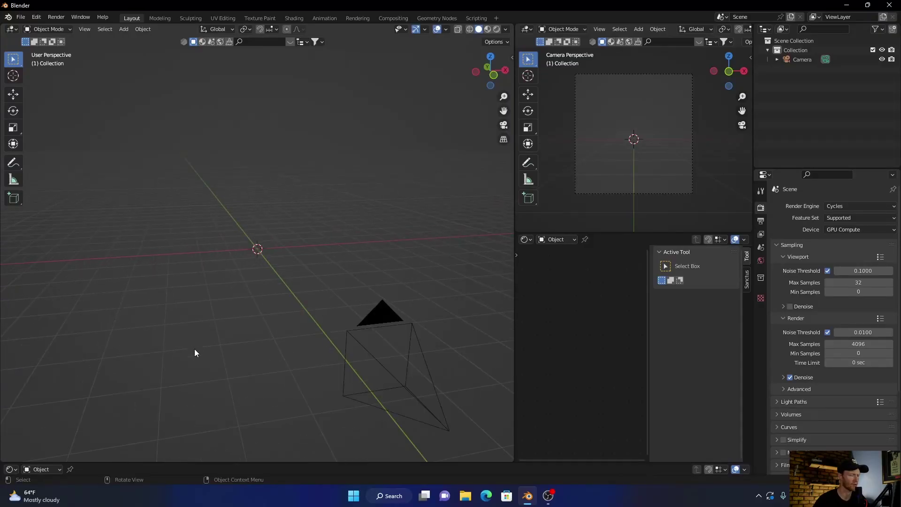
# Step: Add a Landscape mesh using the 'lakes 1' preset
pyautogui.hotkey('shift', 'a')
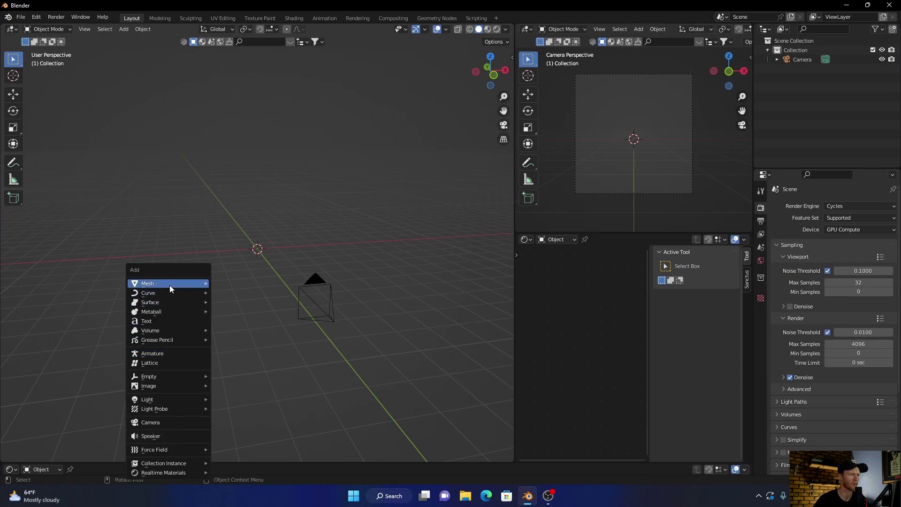
pyautogui.moveTo(170, 285)
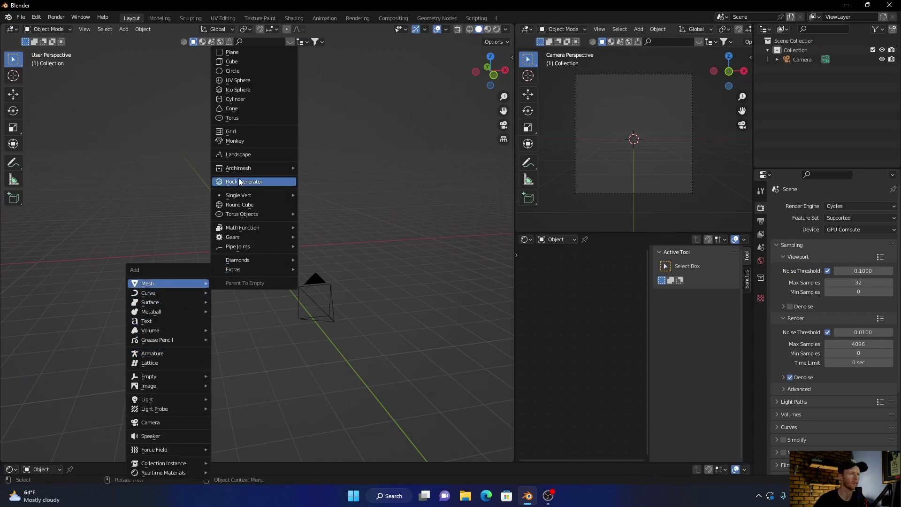
pyautogui.click(248, 156)
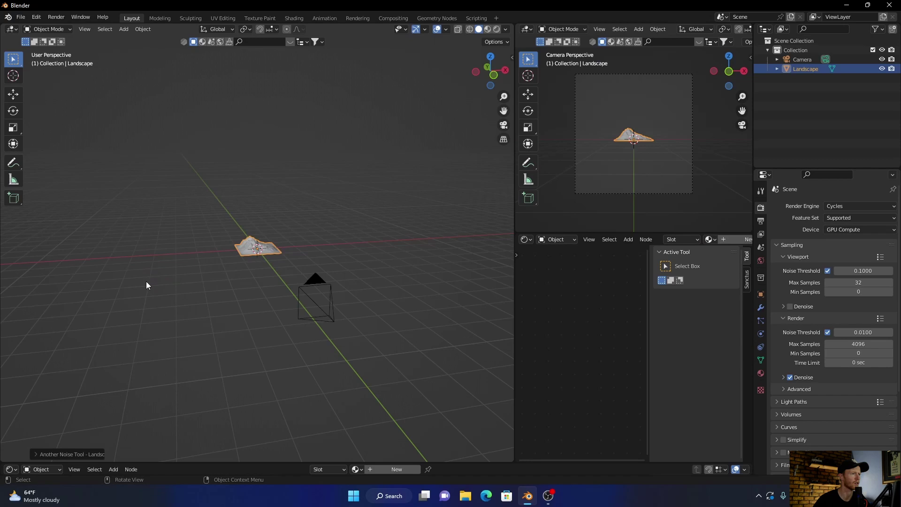
pyautogui.click(36, 451)
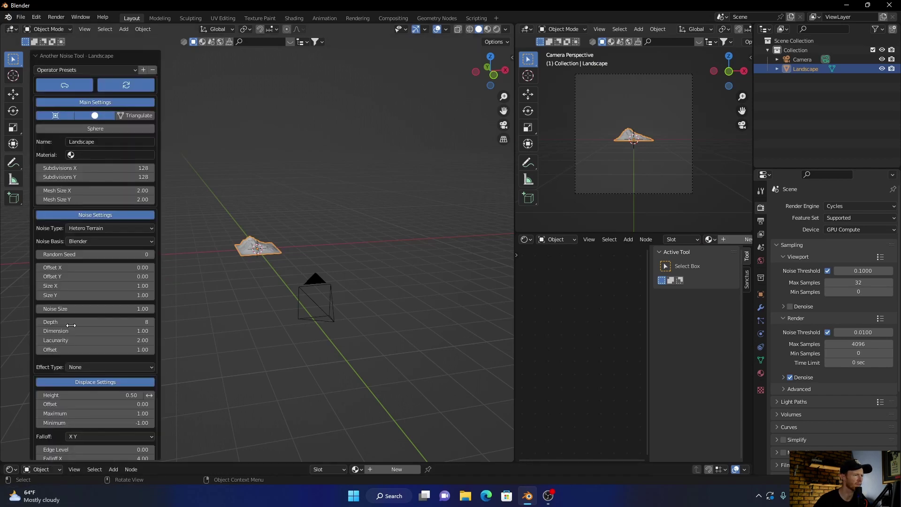
pyautogui.click(80, 68)
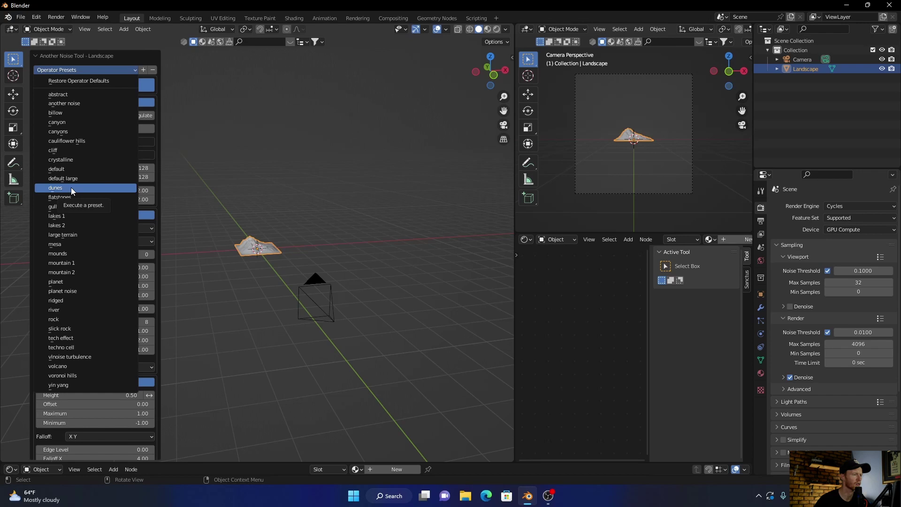
pyautogui.click(68, 215)
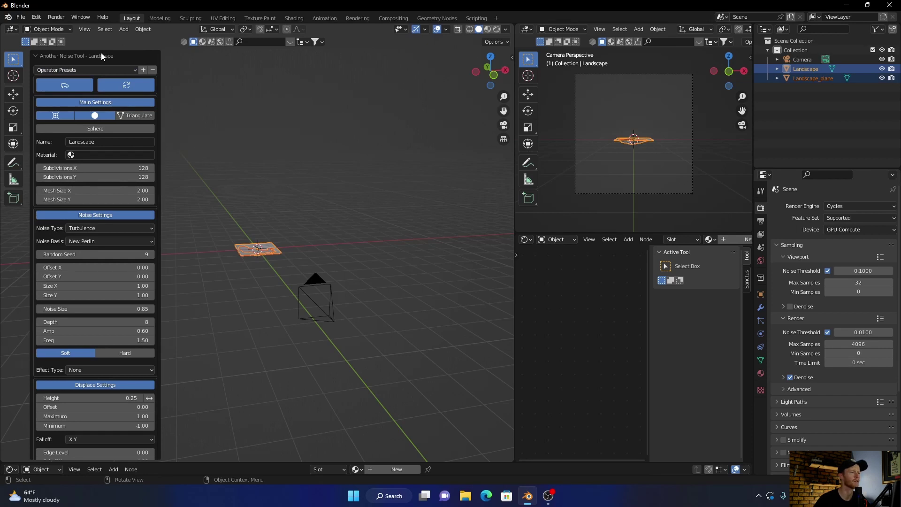
# Step: Scale the landscape and its water plane up to 7.752 and view through the camera
pyautogui.click(193, 110)
pyautogui.click(259, 248)
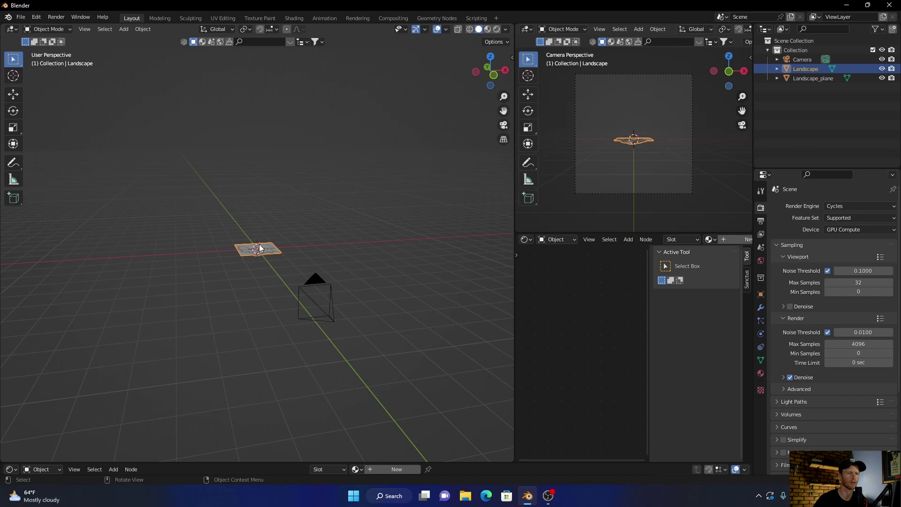
pyautogui.moveTo(288, 231); pyautogui.dragTo(244, 260)
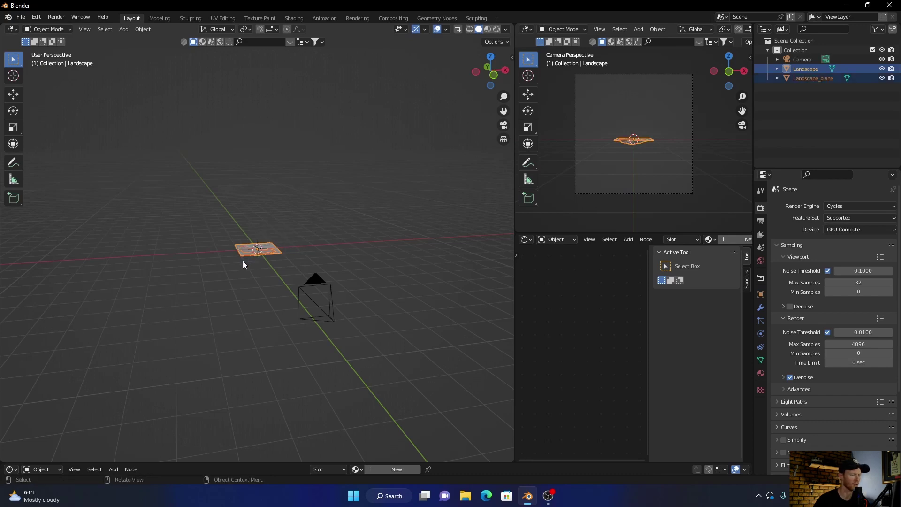
pyautogui.press('s')
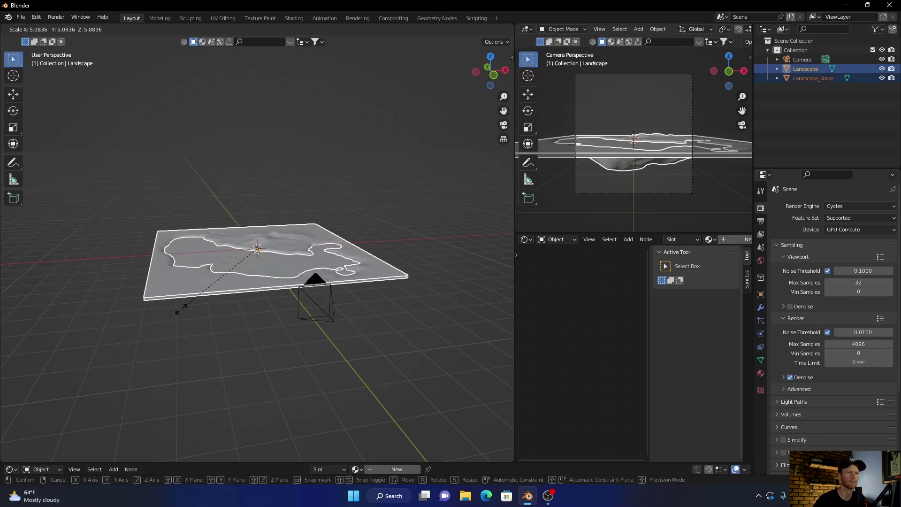
pyautogui.click(138, 334)
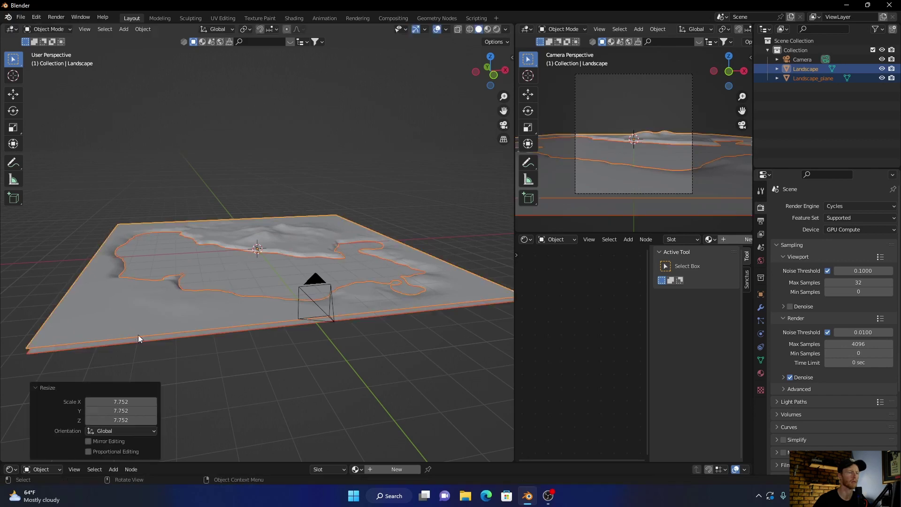
pyautogui.click(316, 191)
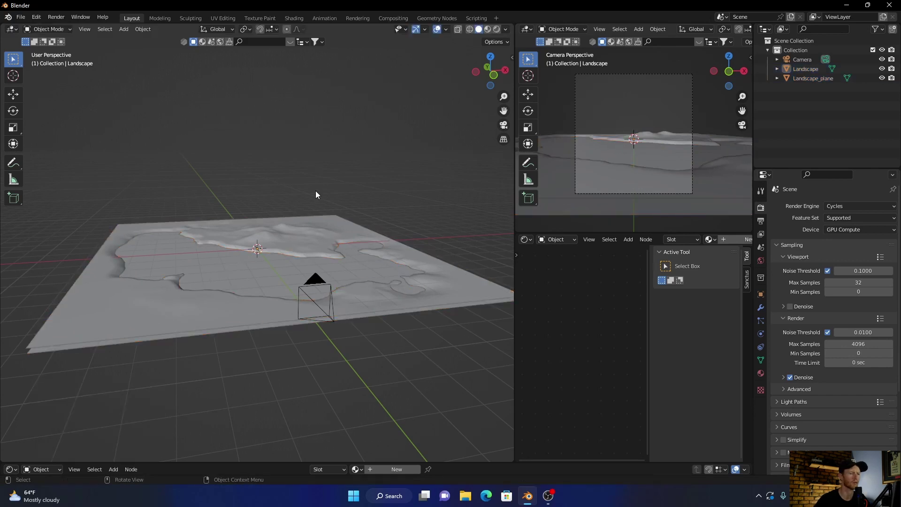
pyautogui.click(505, 126)
# Step: Scatter botaniq's Grass With flowers (B) spring-summer over the Landscape terrain
pyautogui.click(306, 258)
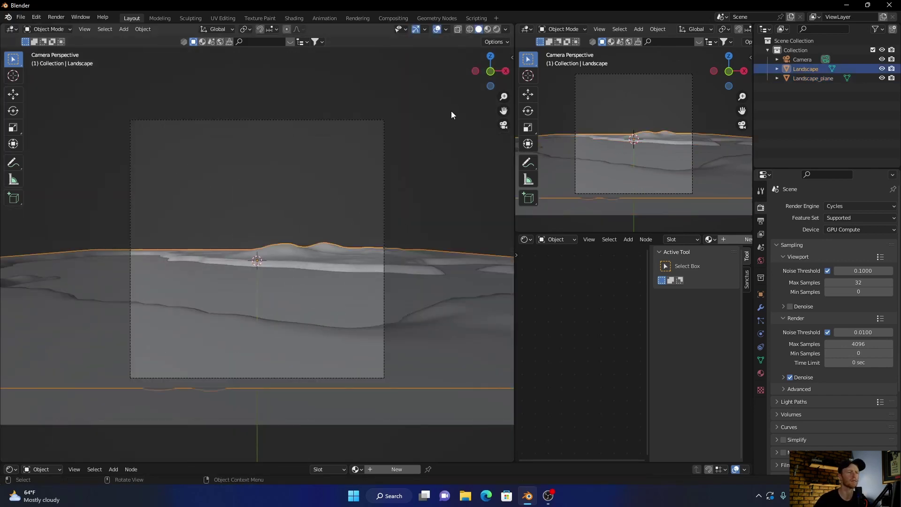
pyautogui.click(511, 58)
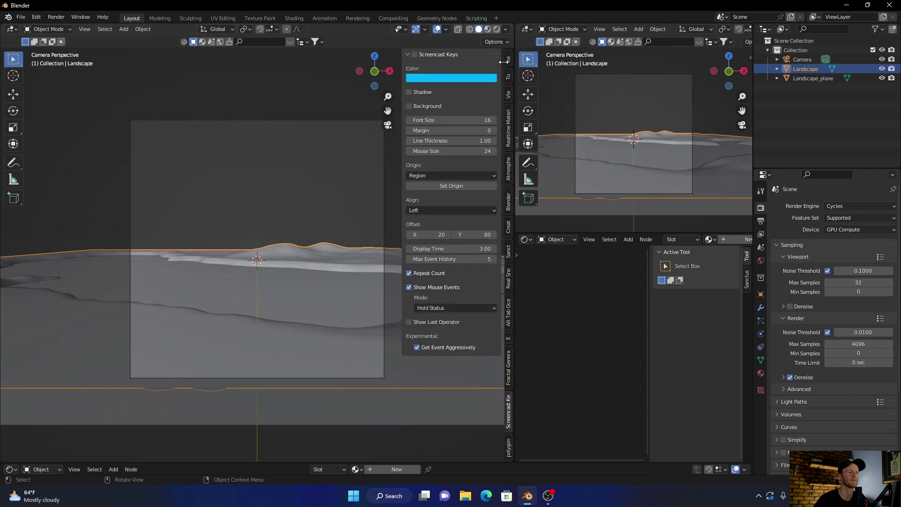
pyautogui.click(509, 449)
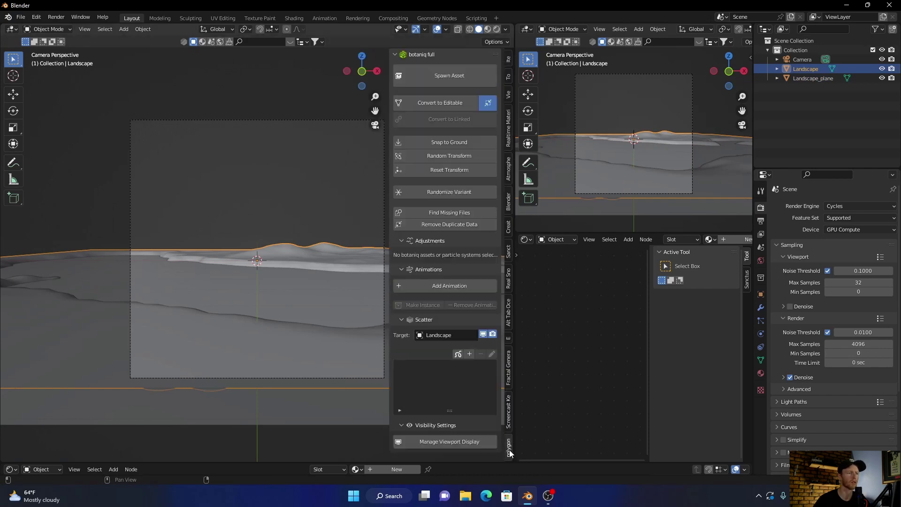
pyautogui.click(469, 354)
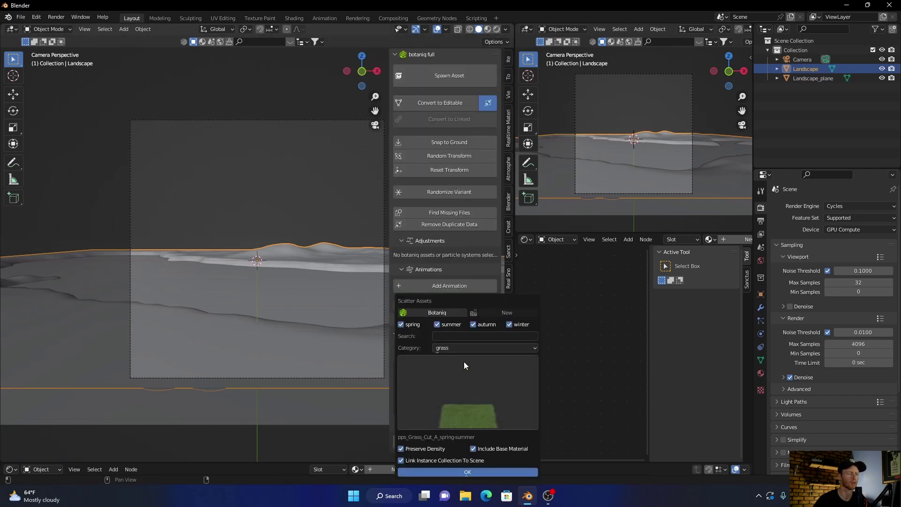
pyautogui.click(457, 403)
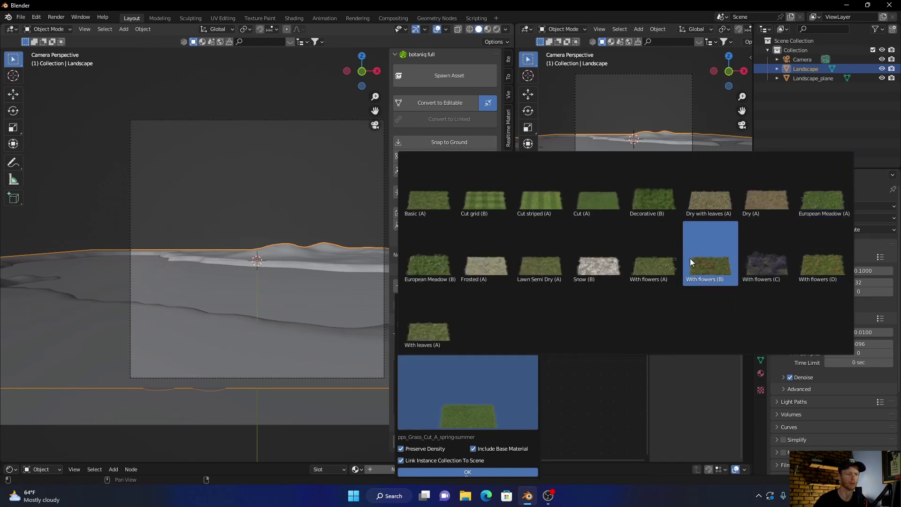
pyautogui.click(704, 266)
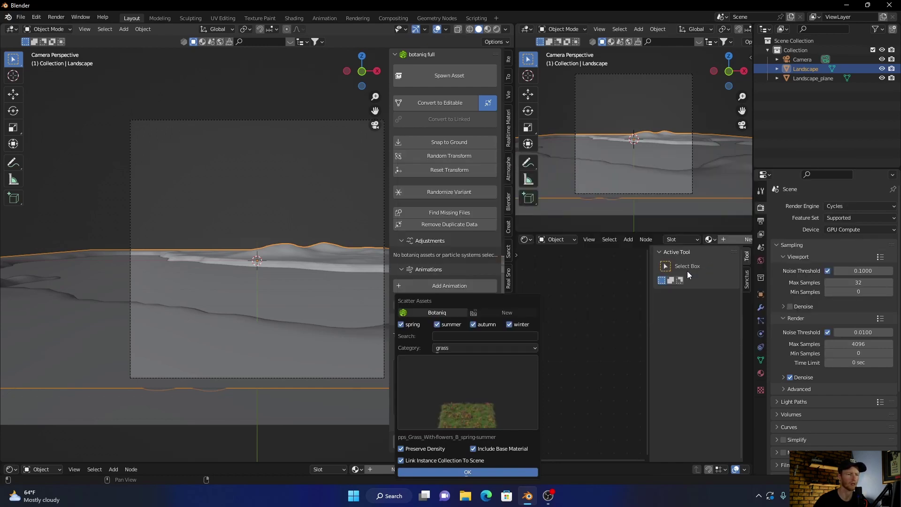
pyautogui.click(461, 471)
pyautogui.click(110, 182)
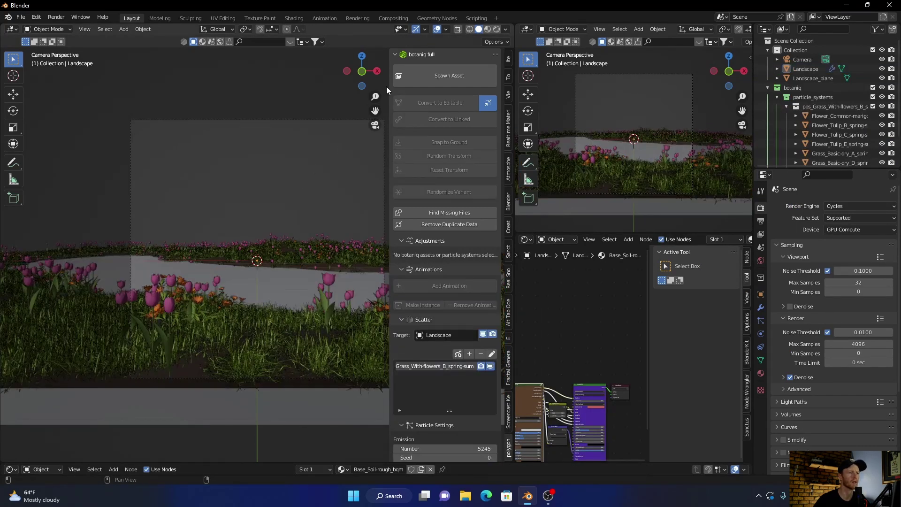
# Step: Create a new material for Landscape_plane in the Shading workspace
pyautogui.press('n')
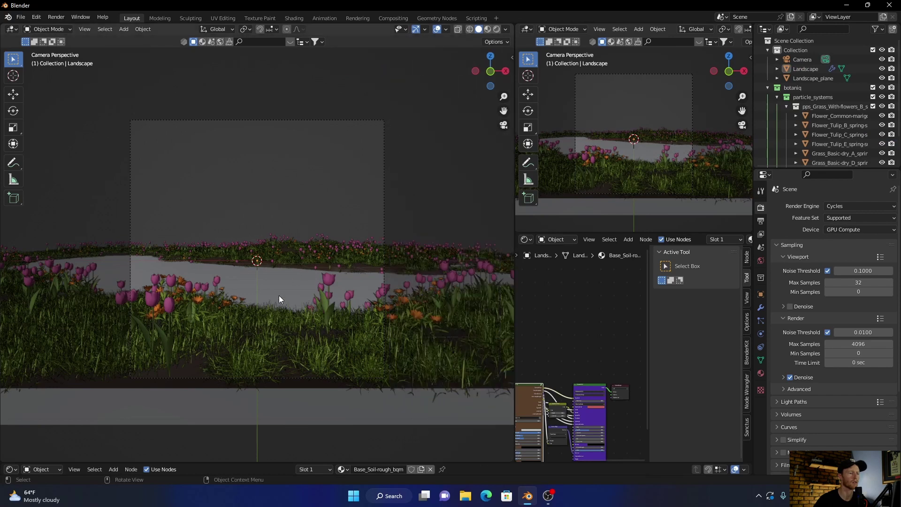
pyautogui.click(283, 288)
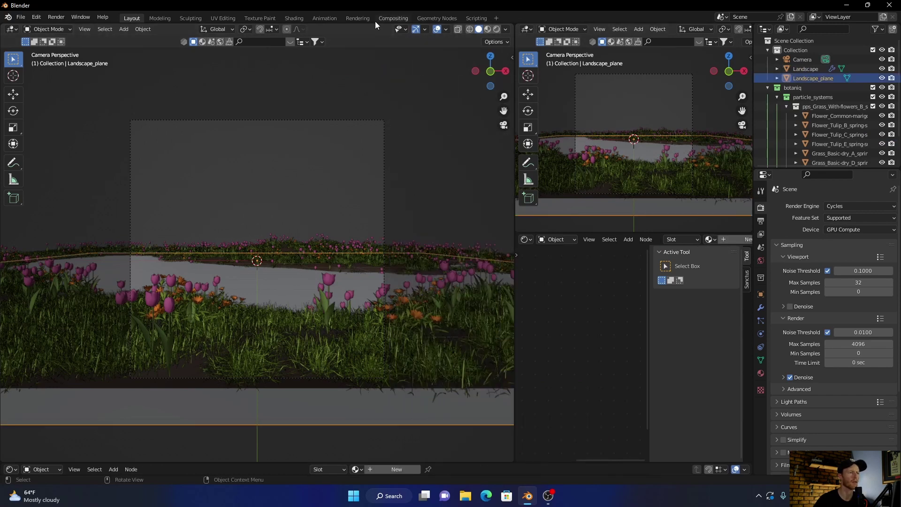
pyautogui.click(291, 18)
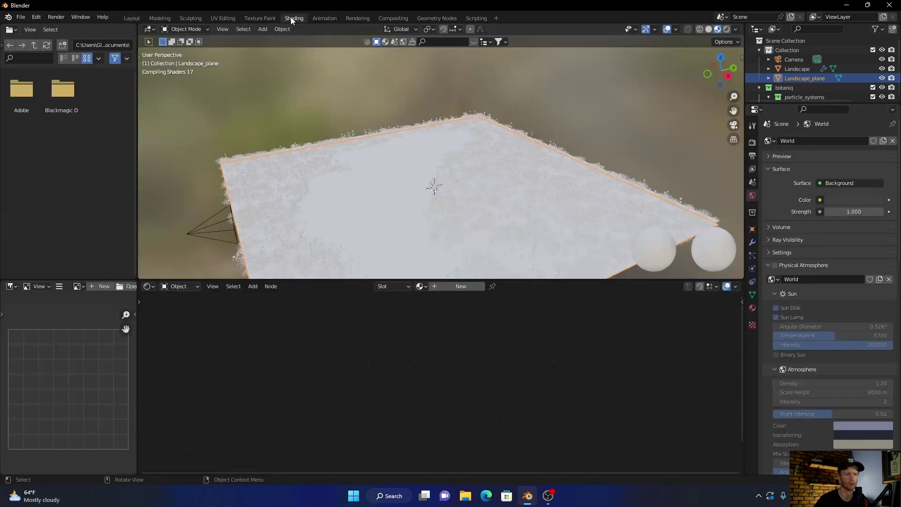
pyautogui.click(460, 284)
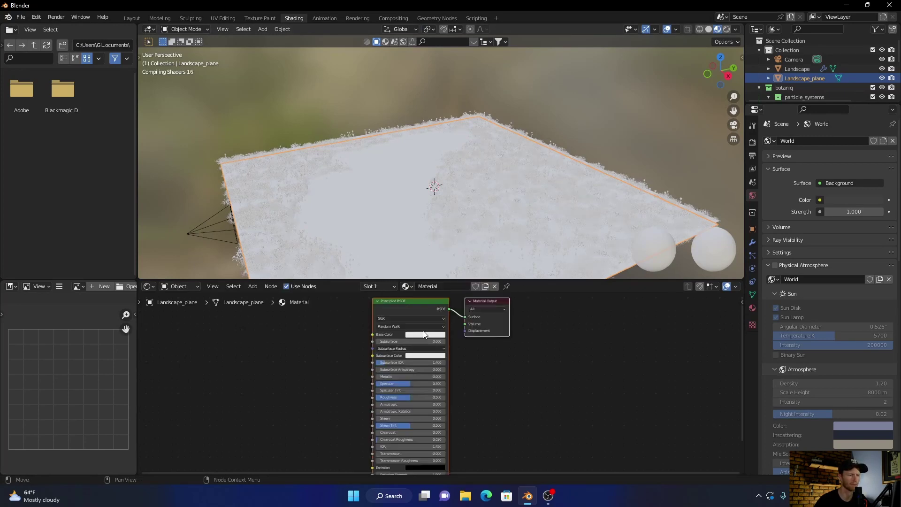
# Step: Set the Principled BSDF Roughness to 0 and Transmission to 1.000
pyautogui.click(386, 308)
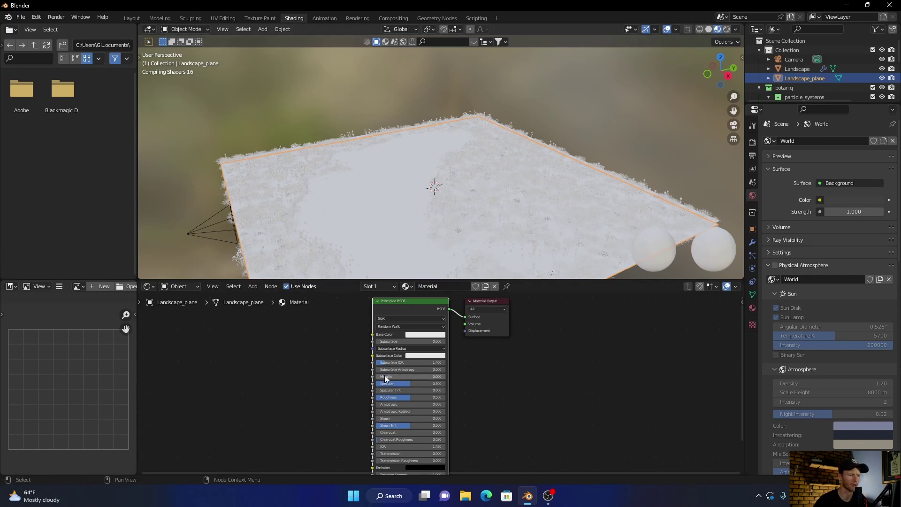
pyautogui.click(408, 397)
pyautogui.write('0')
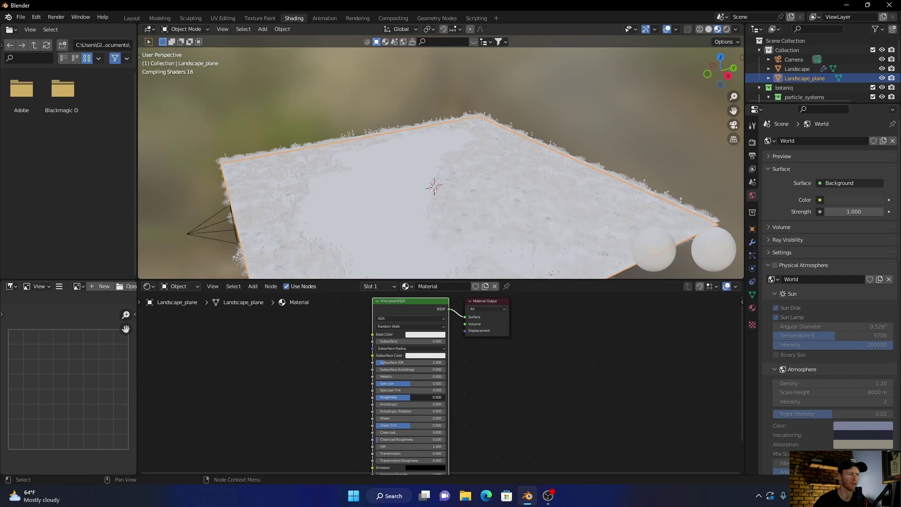
pyautogui.press('Return')
pyautogui.scroll(-2, 407, 397)
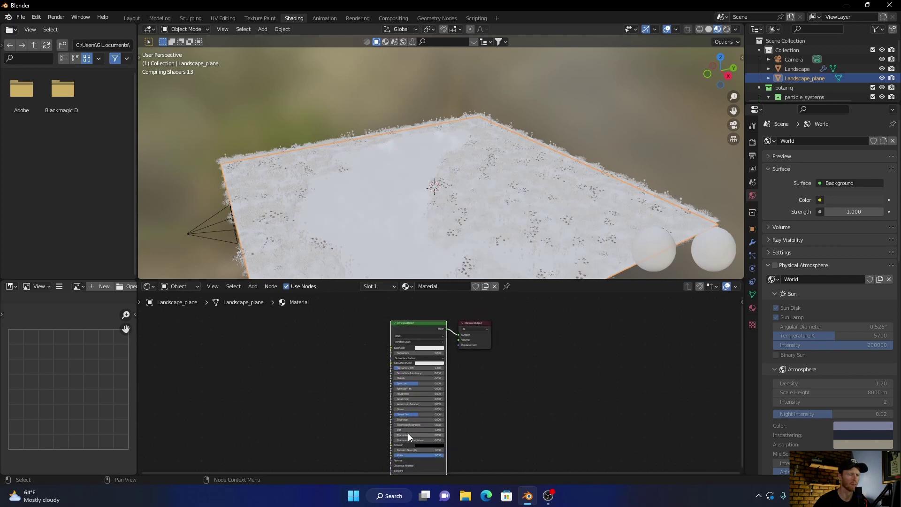
pyautogui.moveTo(408, 432); pyautogui.dragTo(445, 436)
pyautogui.moveTo(328, 388); pyautogui.dragTo(349, 359, button='middle')
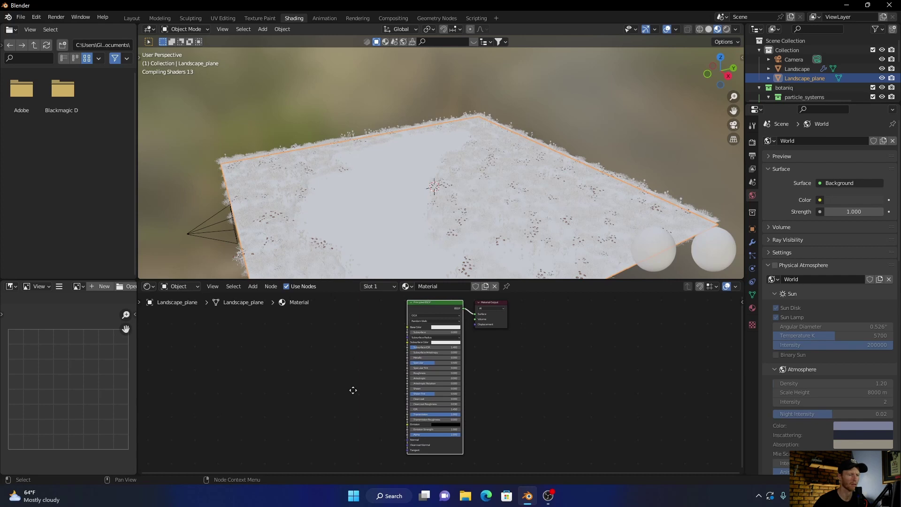
pyautogui.scroll(2, 353, 390)
# Step: Add a Bump node feeding the Principled BSDF Normal input
pyautogui.click(708, 29)
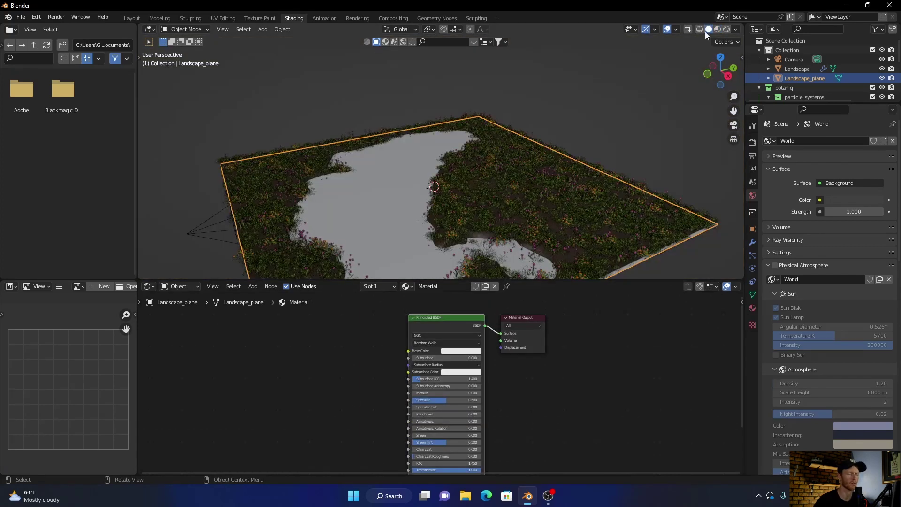
pyautogui.scroll(2, 362, 374)
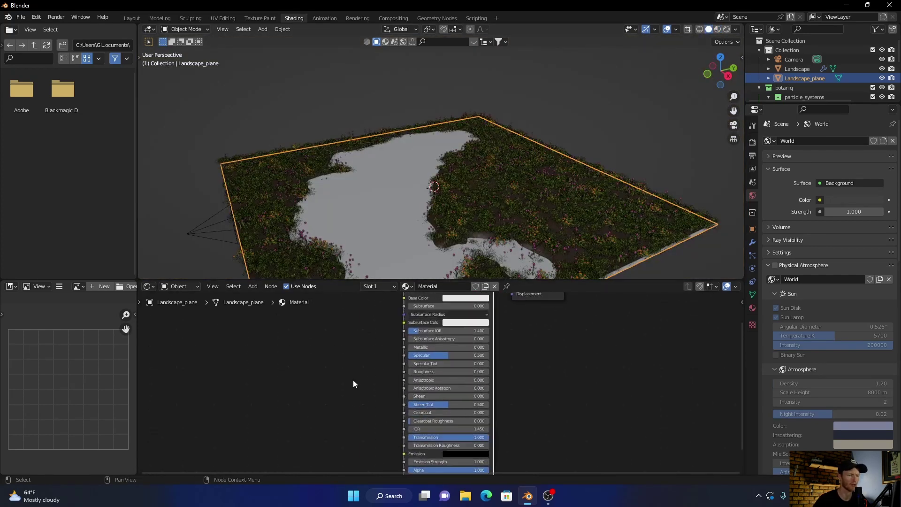
pyautogui.moveTo(348, 388); pyautogui.dragTo(353, 331, button='middle')
pyautogui.hotkey('shift', 'a')
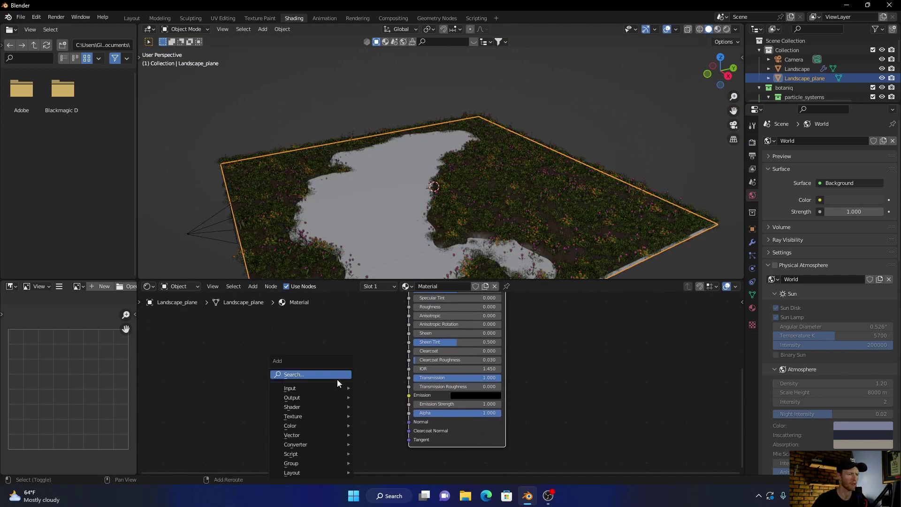
pyautogui.write('bum')
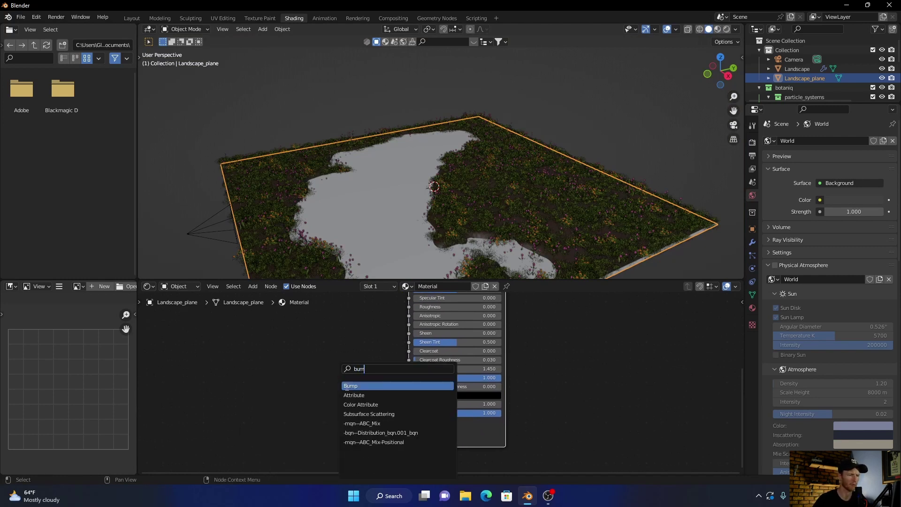
pyautogui.click(349, 385)
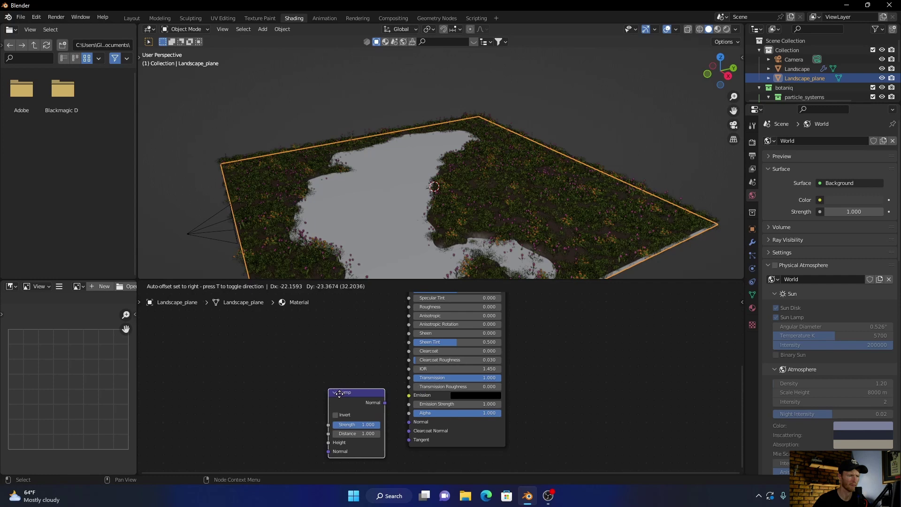
pyautogui.click(330, 393)
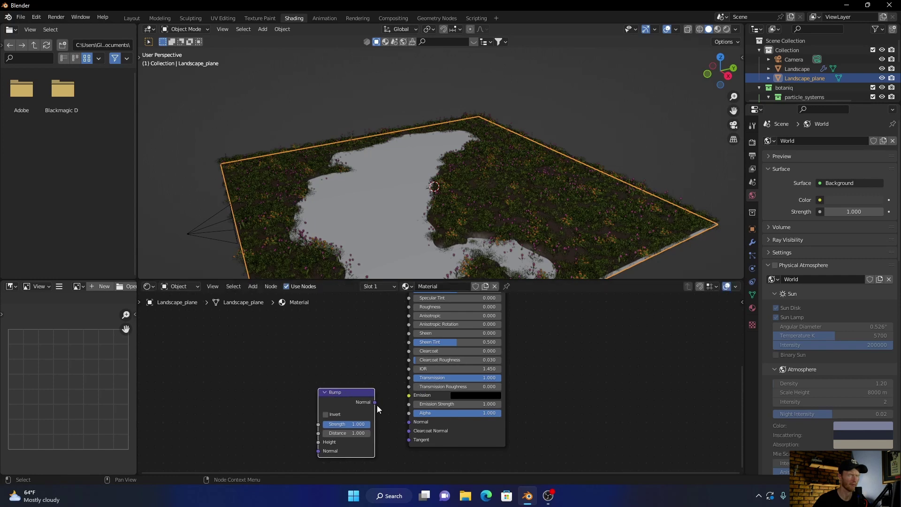
pyautogui.moveTo(375, 402); pyautogui.dragTo(406, 425)
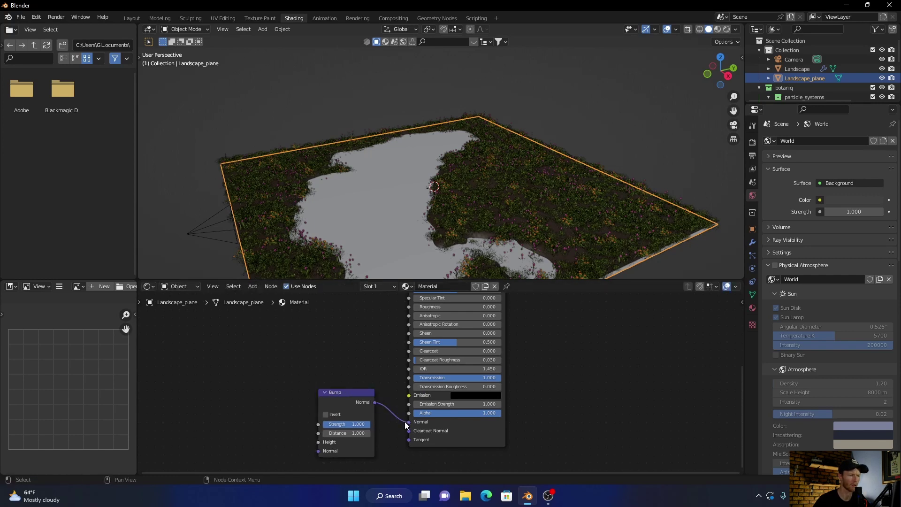
# Step: Add a Musgrave Texture whose Height drives the Bump node's Height
pyautogui.hotkey('shift', 'a')
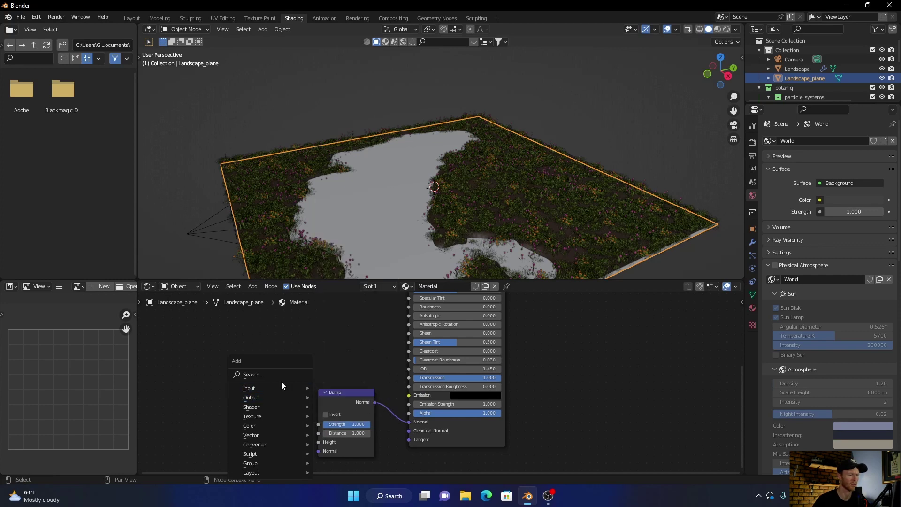
pyautogui.click(280, 378)
pyautogui.write('mu')
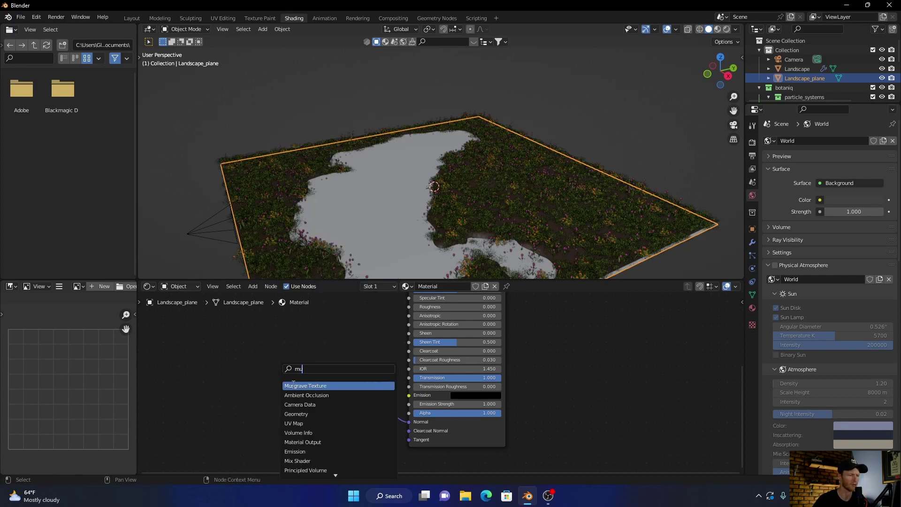
pyautogui.click(305, 386)
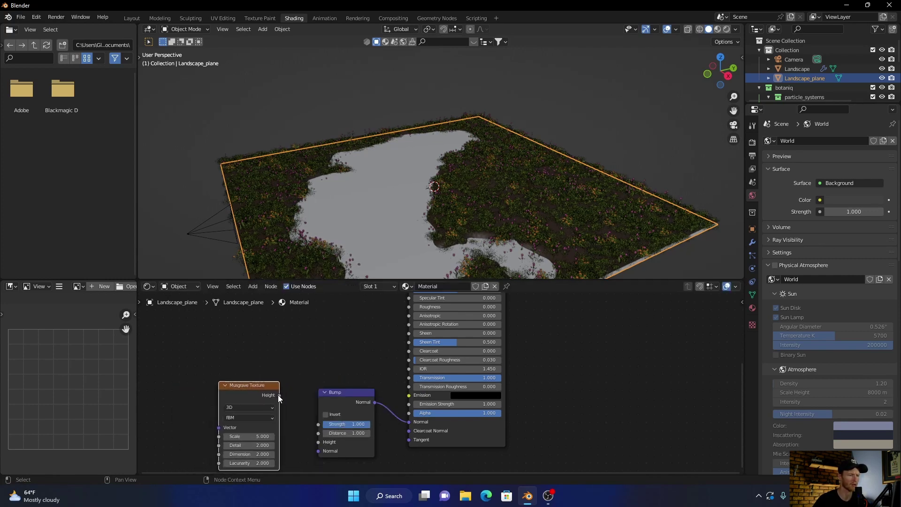
pyautogui.moveTo(278, 396); pyautogui.dragTo(315, 442)
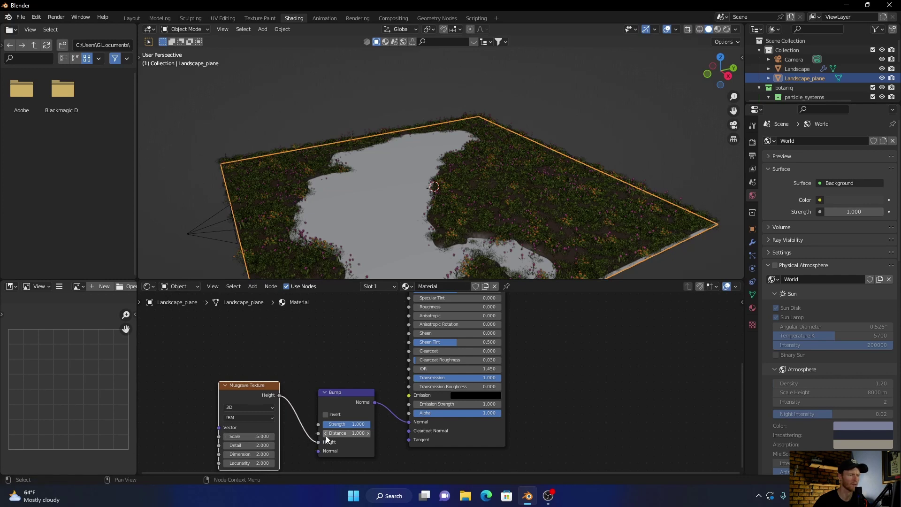
# Step: Set Musgrave Scale to 200 and Bump Strength and Distance to 0.05
pyautogui.click(257, 436)
pyautogui.write('2')
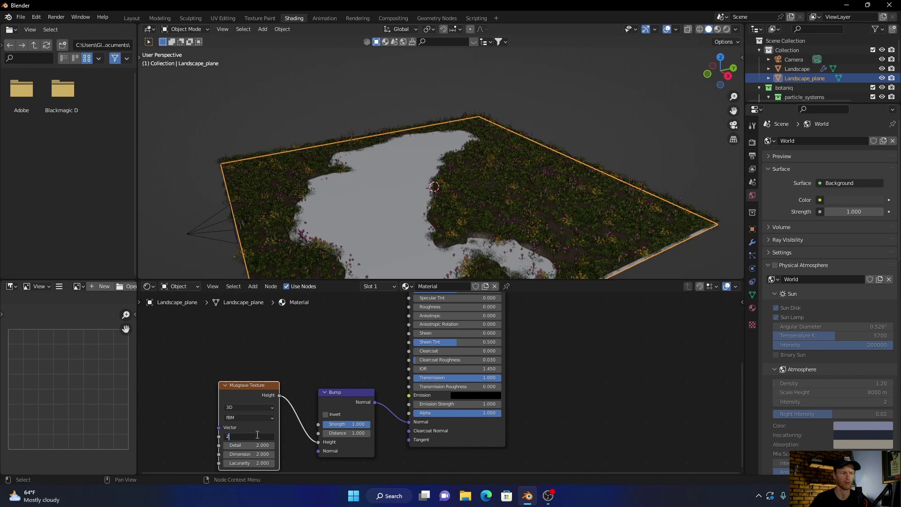
pyautogui.write('00')
pyautogui.press('Return')
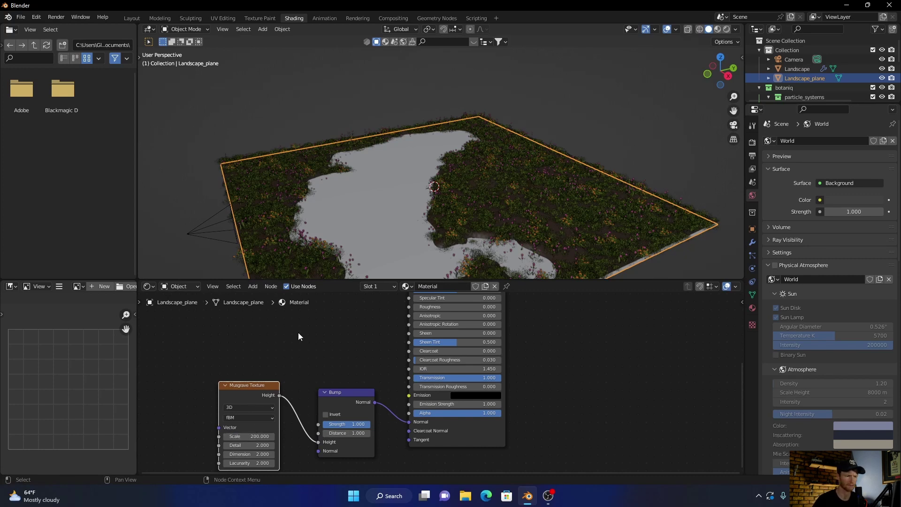
pyautogui.click(345, 424)
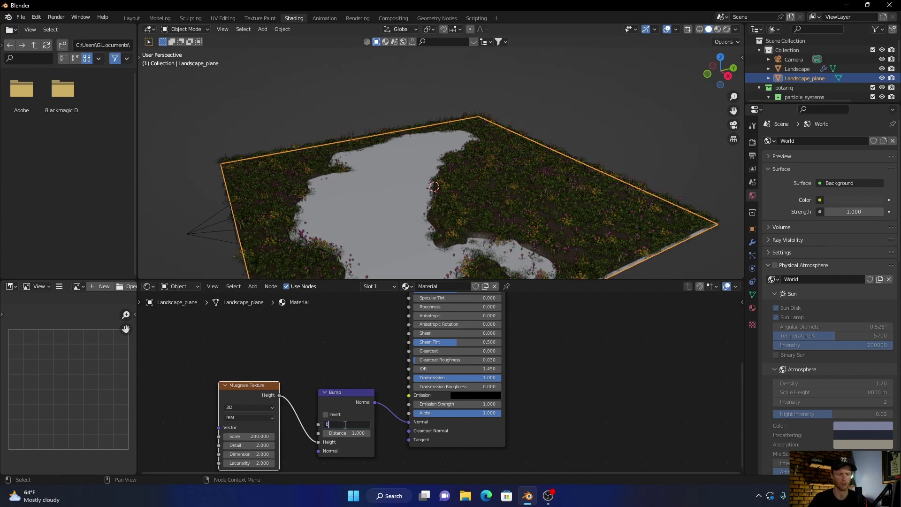
pyautogui.write('0.05')
pyautogui.press('Return')
pyautogui.click(345, 432)
pyautogui.press('BackSpace')
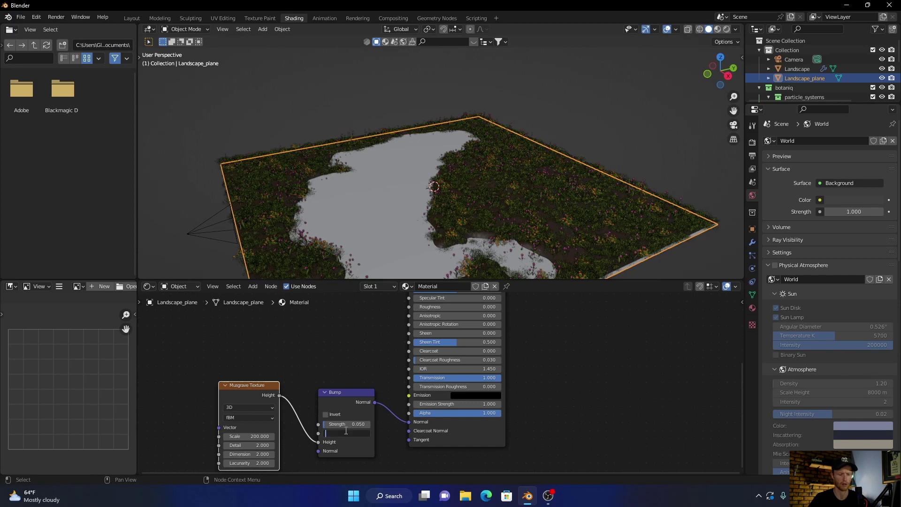
pyautogui.write('0.05')
pyautogui.press('Return')
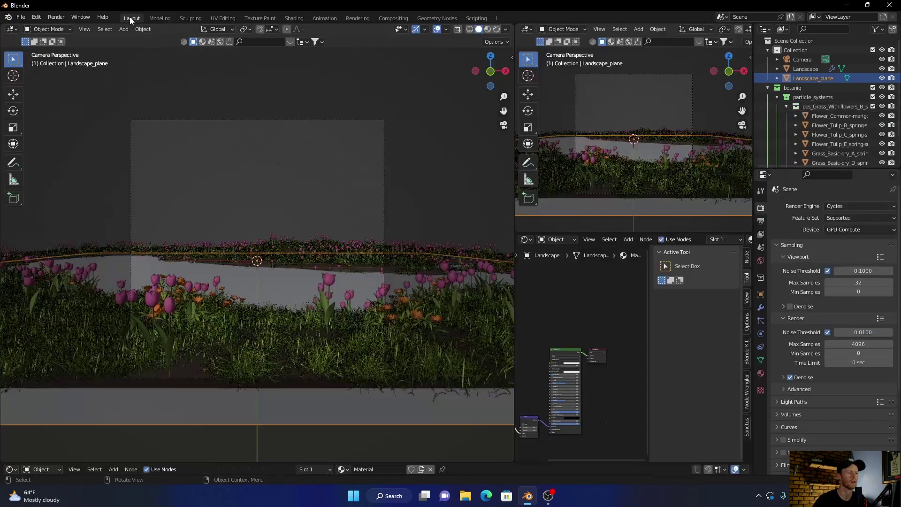
# Step: Back in Layout, browse the BlenderKit HDRI assets
pyautogui.click(130, 18)
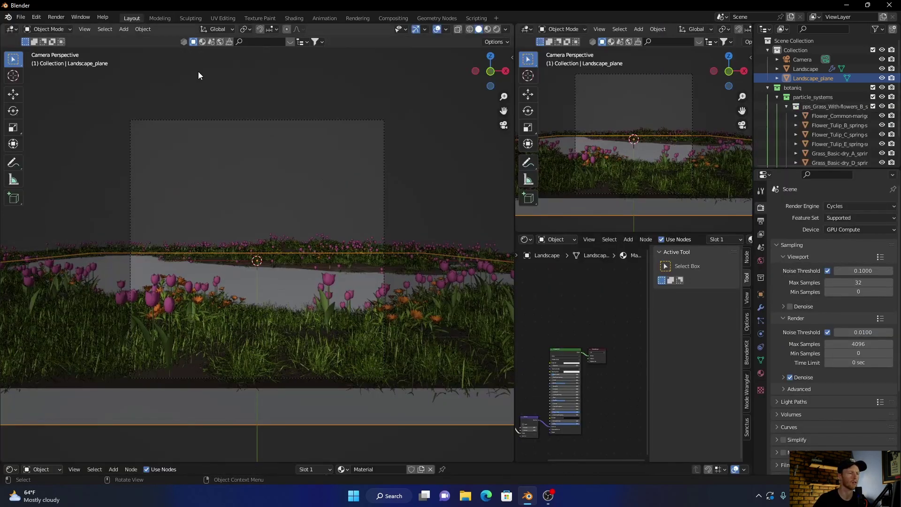
pyautogui.click(415, 171)
pyautogui.scroll(2, 312, 291)
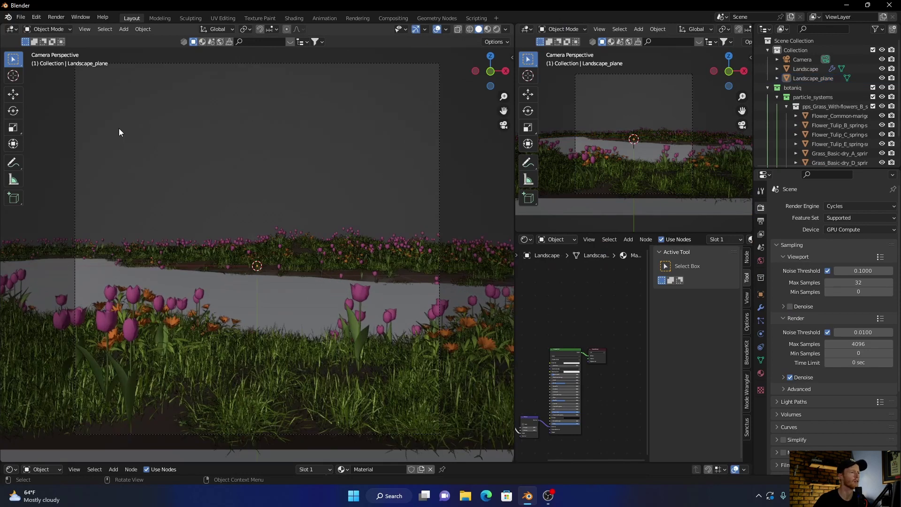
pyautogui.click(291, 44)
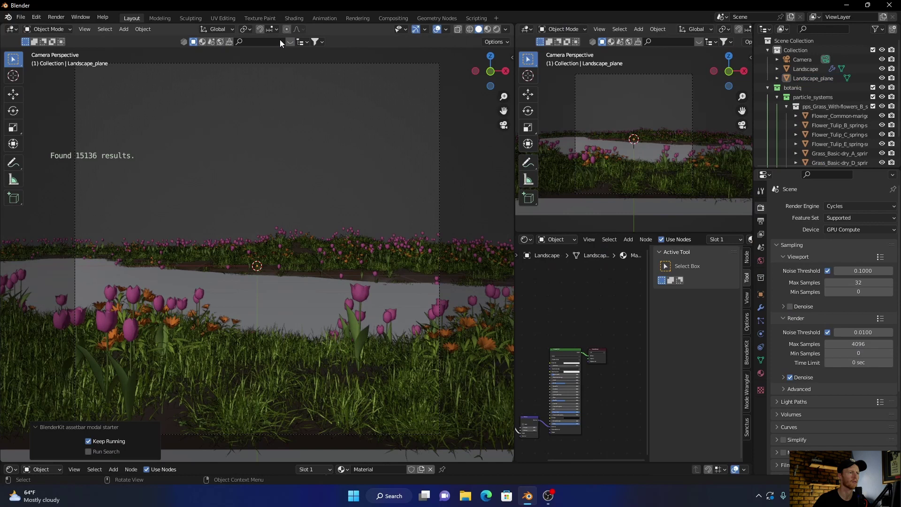
pyautogui.click(221, 41)
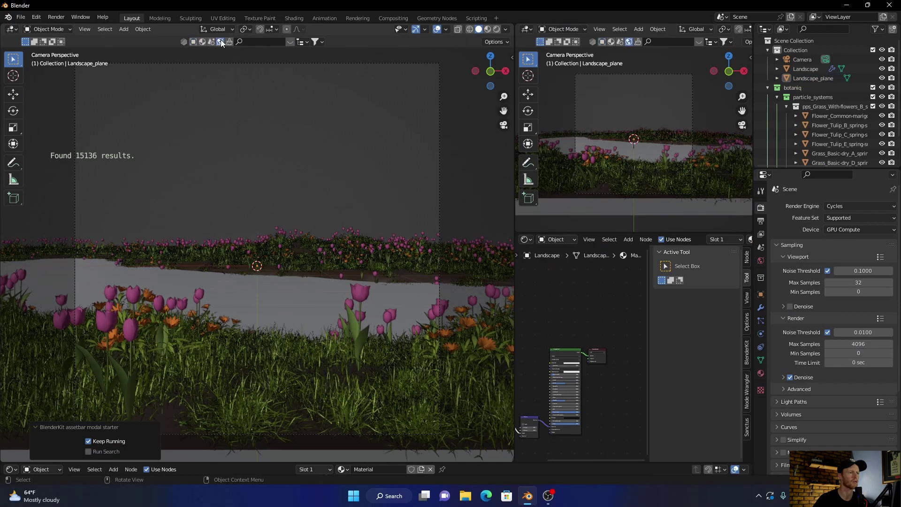
pyautogui.click(290, 43)
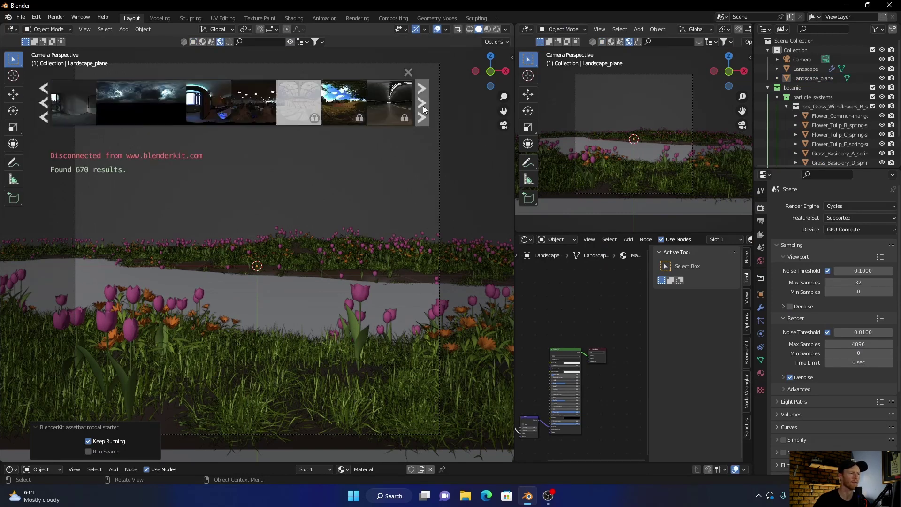
pyautogui.click(423, 110)
pyautogui.click(423, 110)
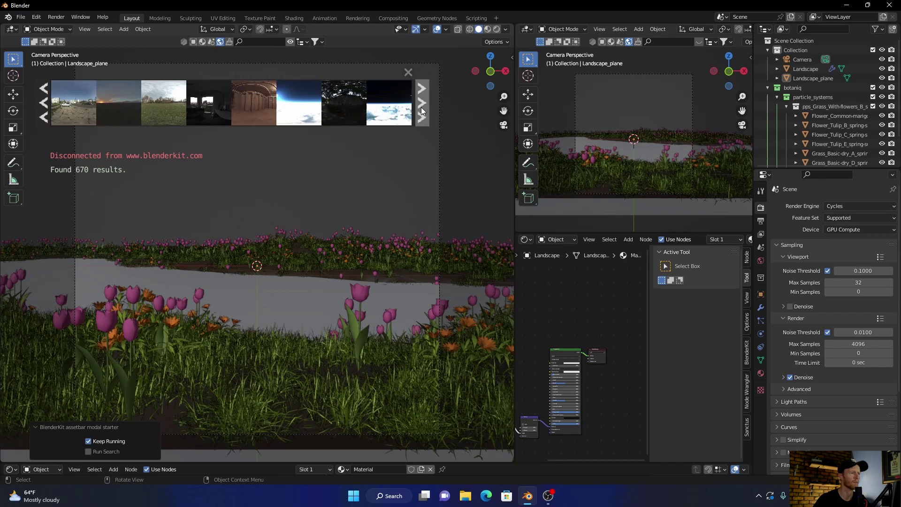
# Step: Apply the sunrise HDRI at 2048 resolution and preview the scene rendered
pyautogui.moveTo(72, 102)
pyautogui.moveTo(118, 101); pyautogui.dragTo(209, 161)
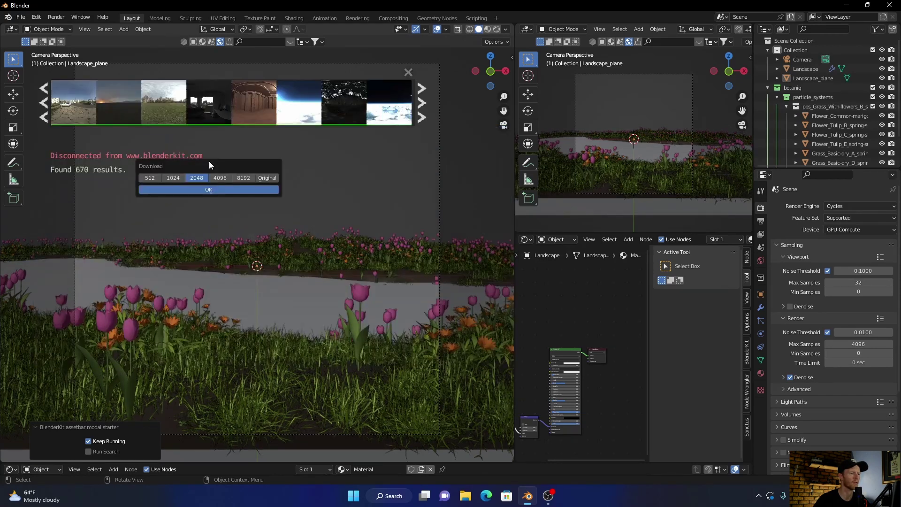
pyautogui.click(196, 190)
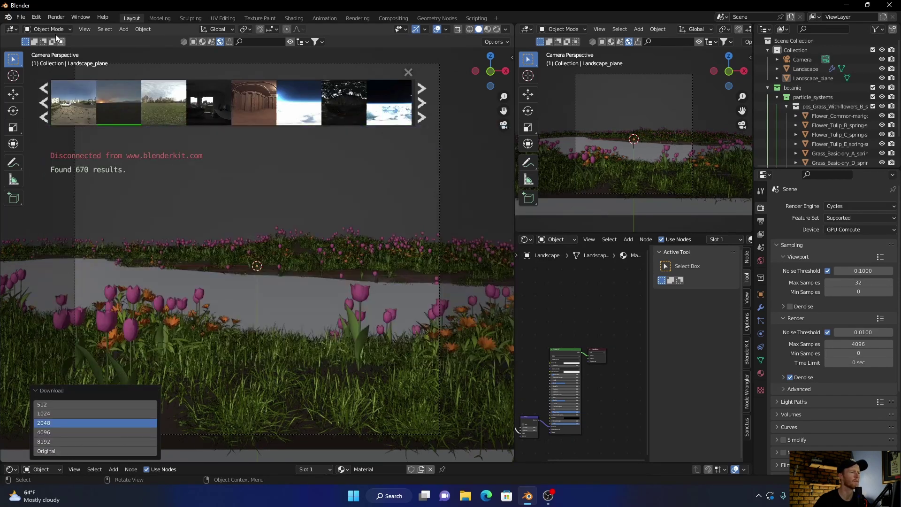
pyautogui.click(407, 75)
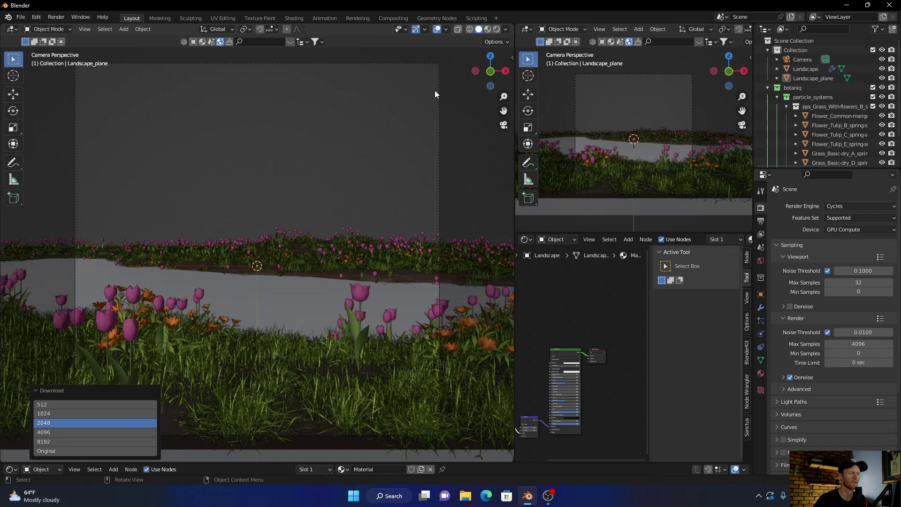
pyautogui.click(38, 389)
pyautogui.click(498, 30)
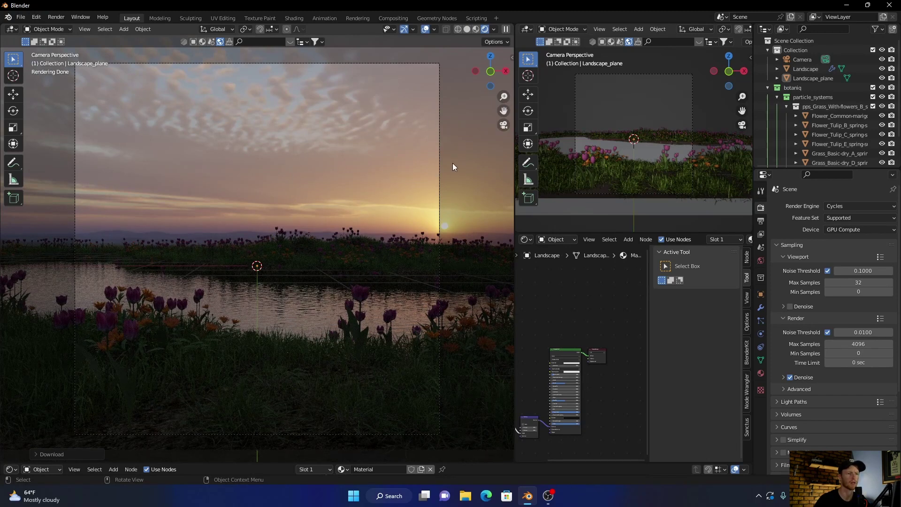
# Step: Show the World node tree with its Mapping node in view
pyautogui.click(554, 240)
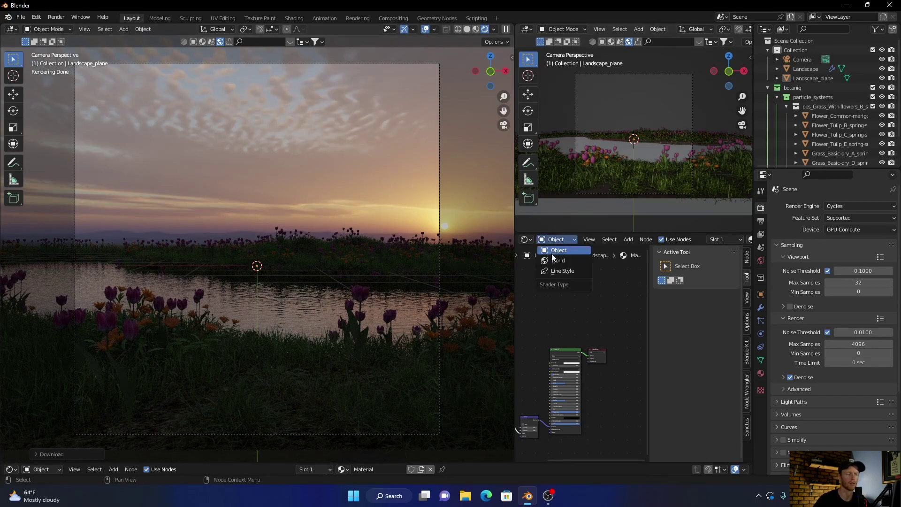
pyautogui.click(550, 260)
pyautogui.scroll(1, 567, 310)
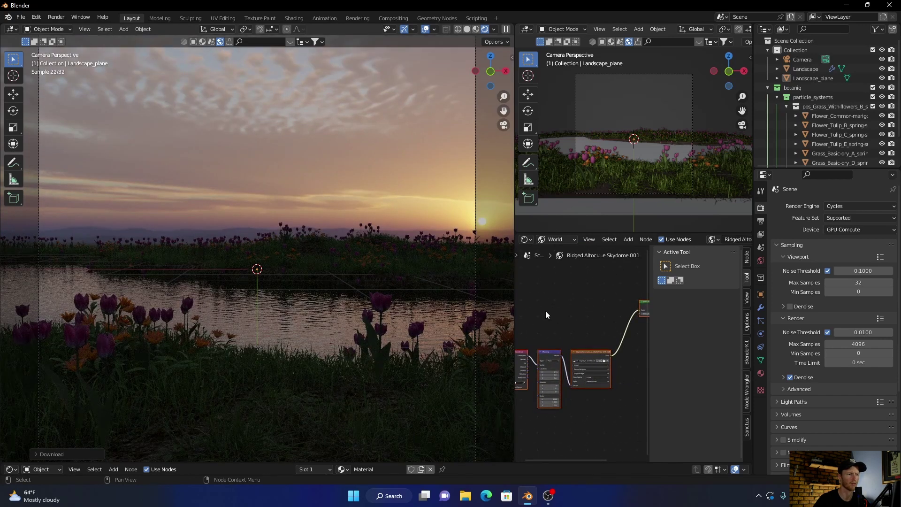
pyautogui.scroll(-1, 443, 287)
pyautogui.moveTo(542, 308); pyautogui.dragTo(595, 260, button='middle')
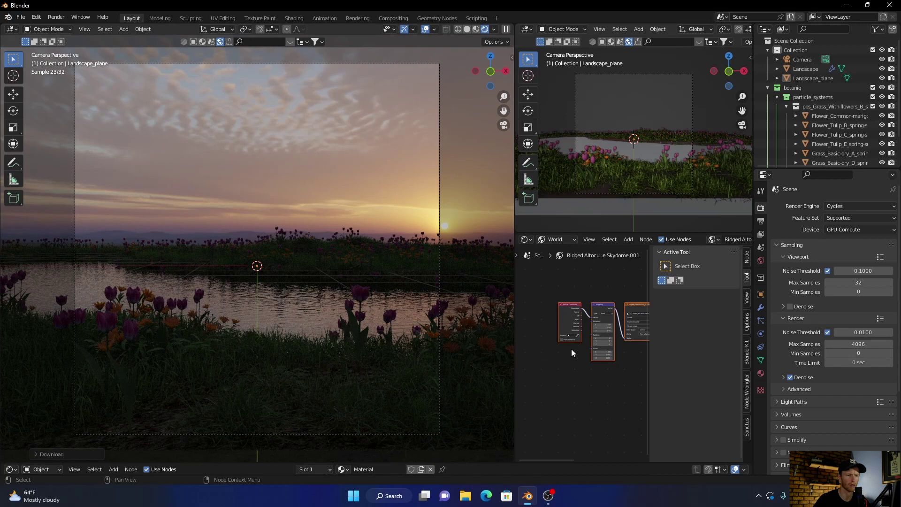
pyautogui.scroll(4, 570, 381)
# Step: Set the Mapping node's Rotation Z to 100° and Rotation X to 2°
pyautogui.click(632, 332)
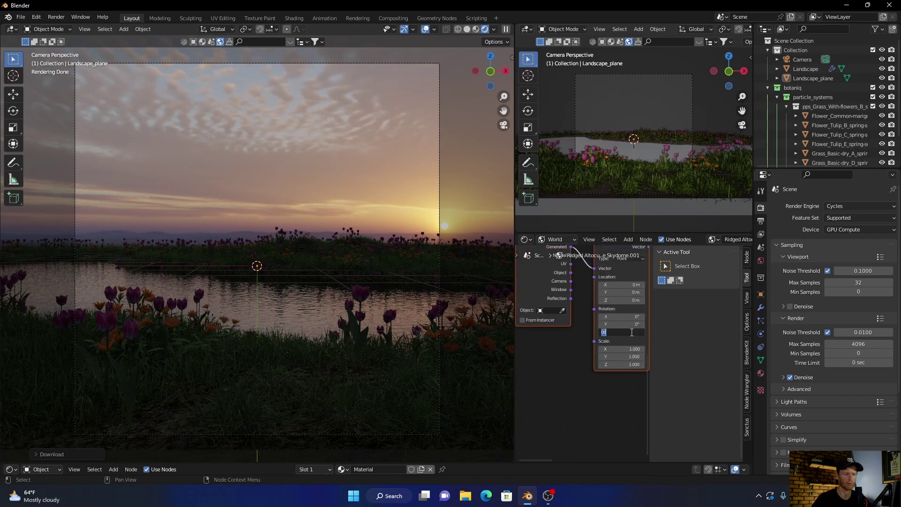
pyautogui.write('50')
pyautogui.press('Return')
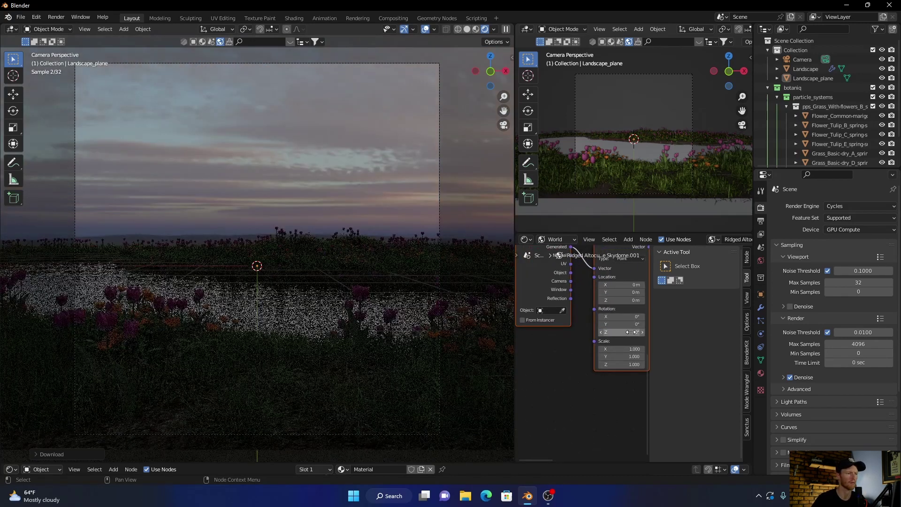
pyautogui.click(613, 332)
pyautogui.write('1')
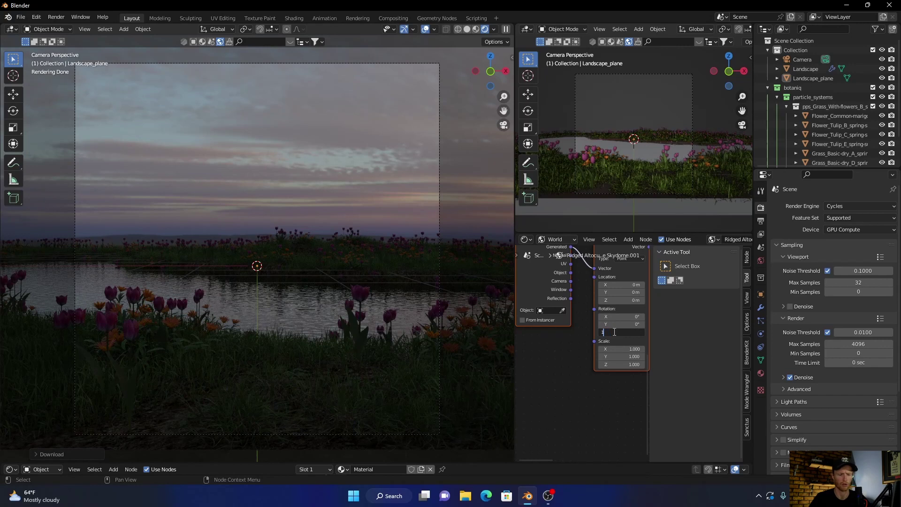
pyautogui.write('00')
pyautogui.press('Return')
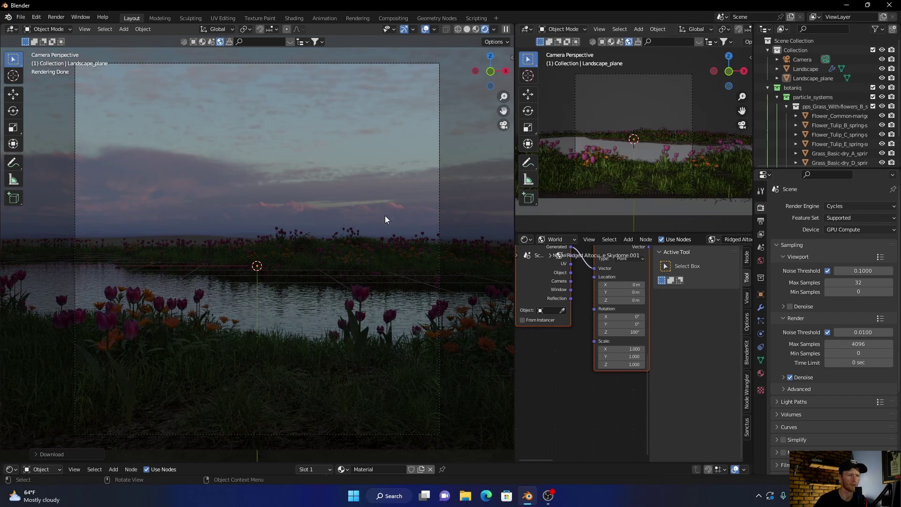
pyautogui.click(622, 317)
pyautogui.press('Return')
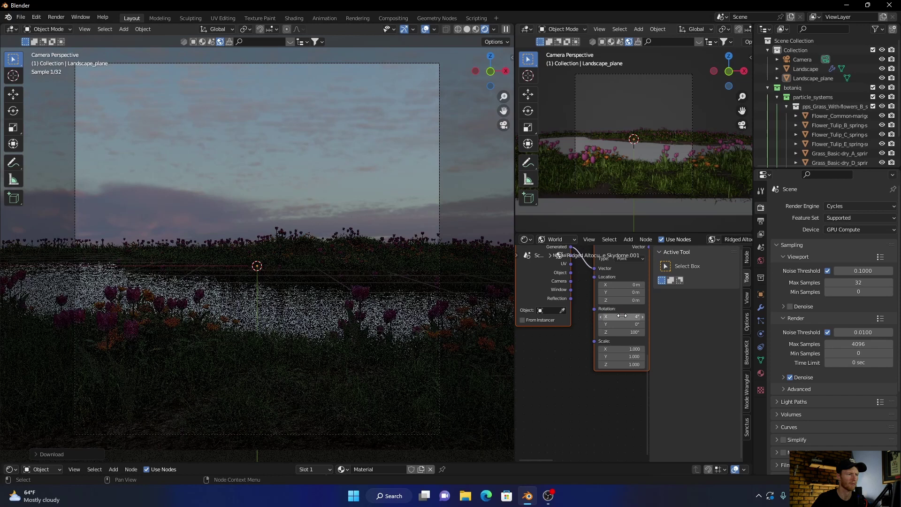
pyautogui.write('2')
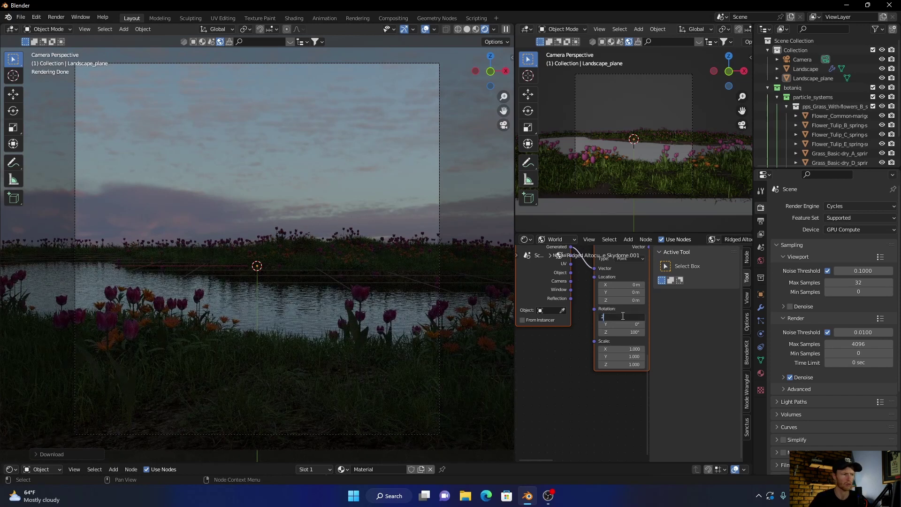
pyautogui.press('Return')
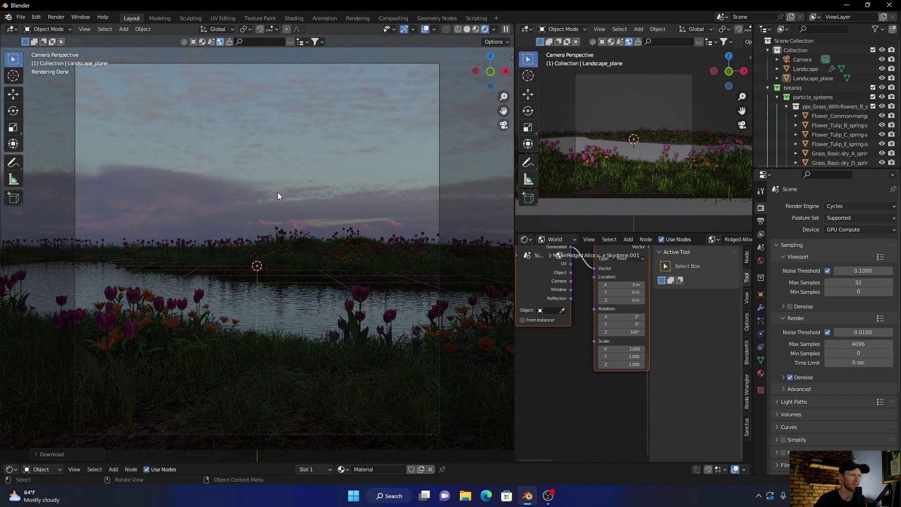
# Step: Hide viewport overlays and choose Pinus pinaster (D) in botaniq's Spawn Asset dialog
pyautogui.click(424, 31)
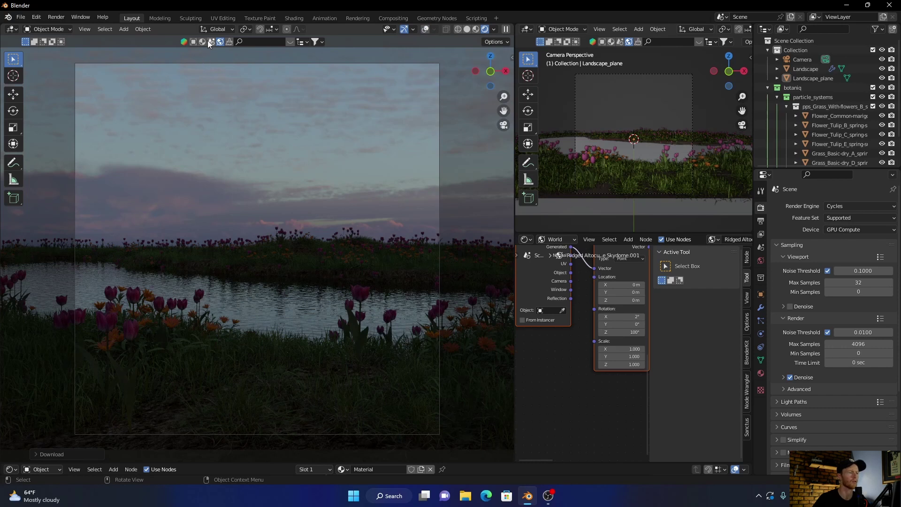
pyautogui.click(510, 56)
pyautogui.click(452, 70)
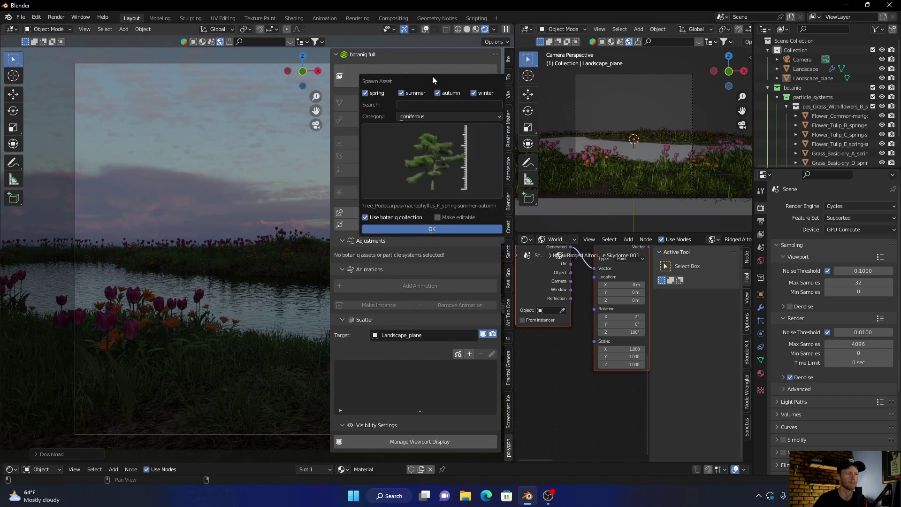
pyautogui.click(429, 163)
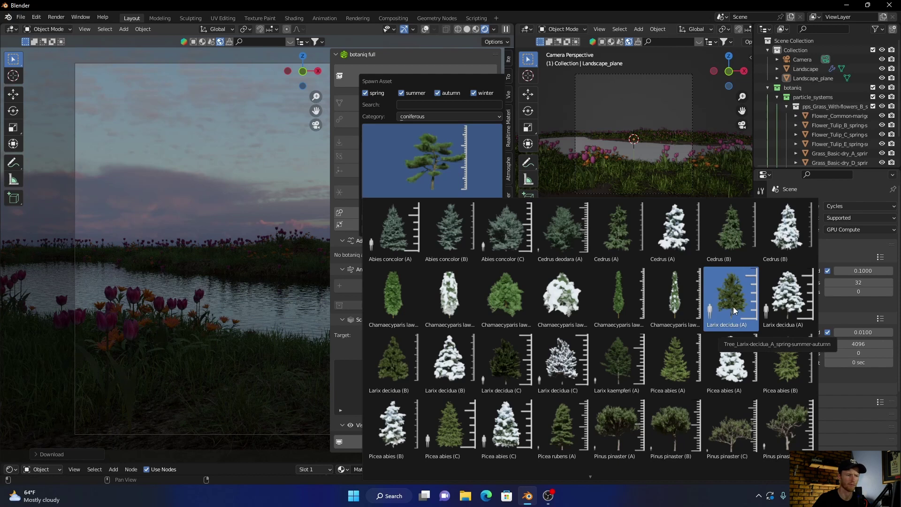
pyautogui.scroll(-2, 733, 312)
pyautogui.click(783, 301)
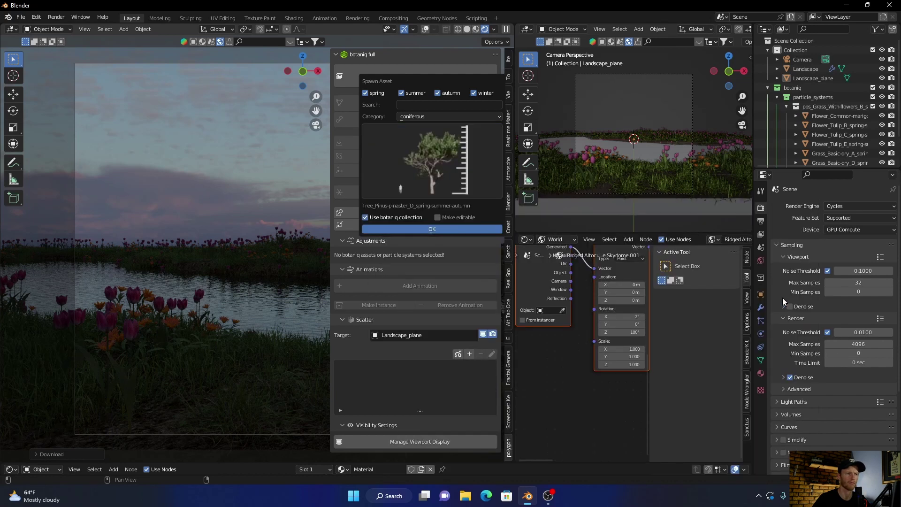
# Step: Spawn the Pinus pinaster tree and scale it down to 0.3425
pyautogui.click(426, 230)
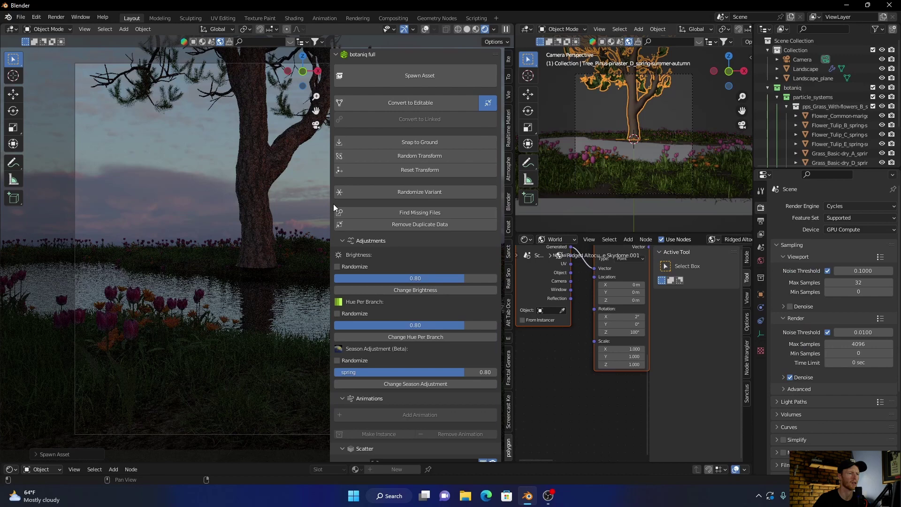
pyautogui.moveTo(332, 203); pyautogui.dragTo(518, 225)
pyautogui.press('s')
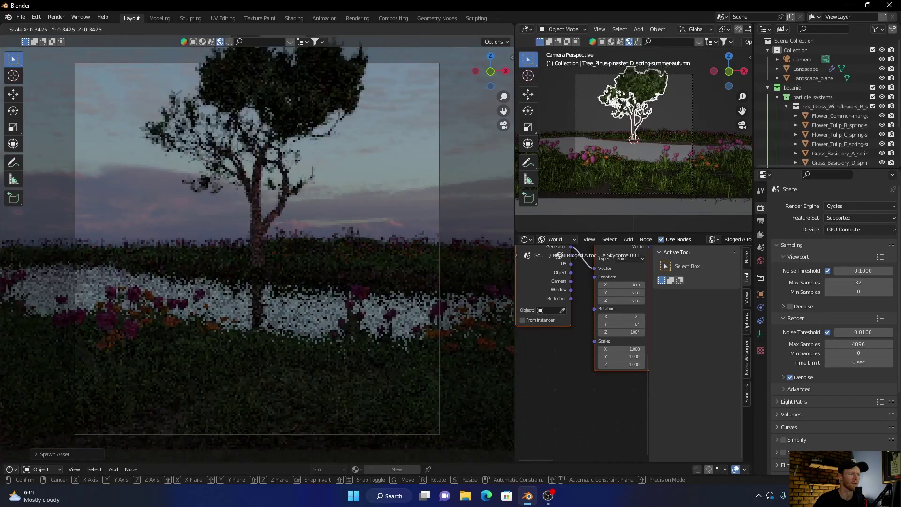
pyautogui.click(238, 250)
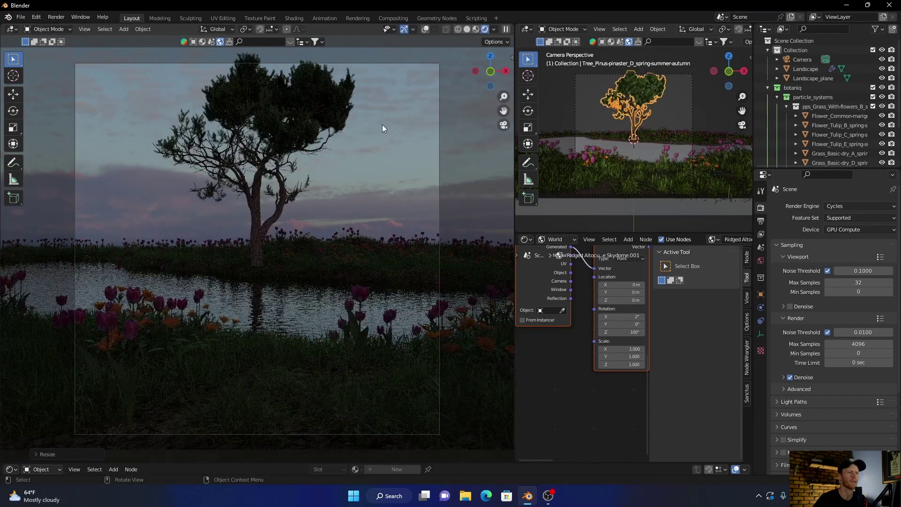
# Step: Move the tree along Y onto the far lakeshore behind the water
pyautogui.click(467, 29)
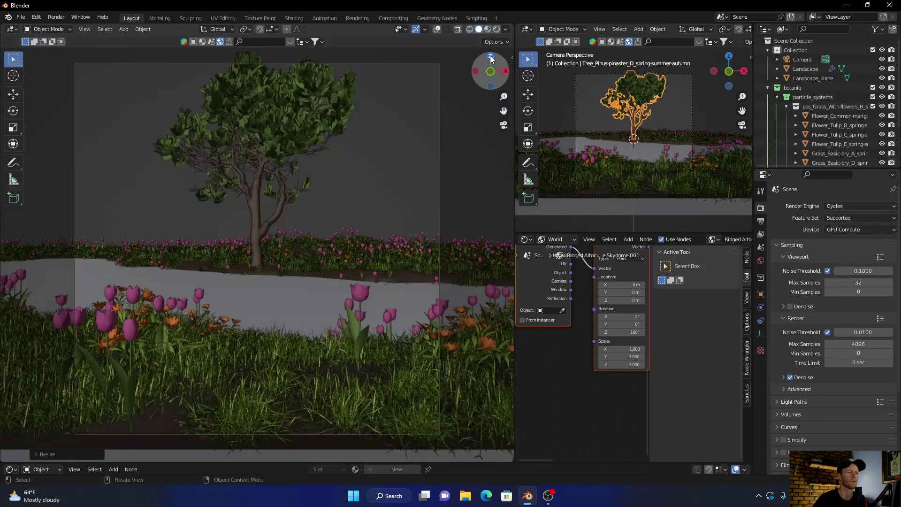
pyautogui.click(491, 56)
pyautogui.press('g')
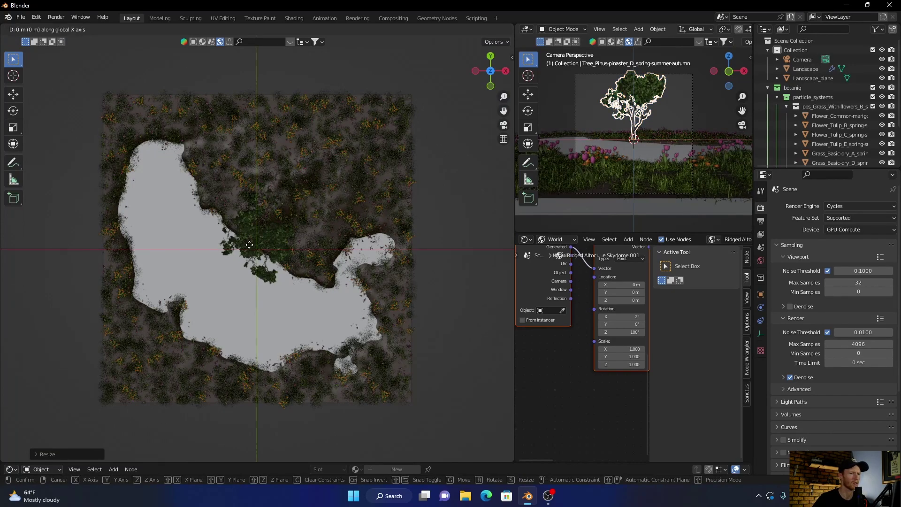
pyautogui.press('y')
pyautogui.click(256, 187)
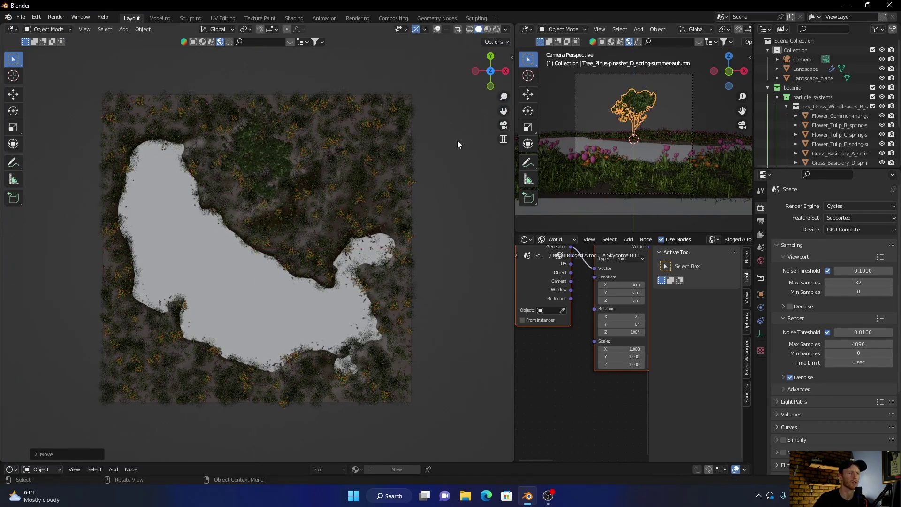
pyautogui.click(503, 125)
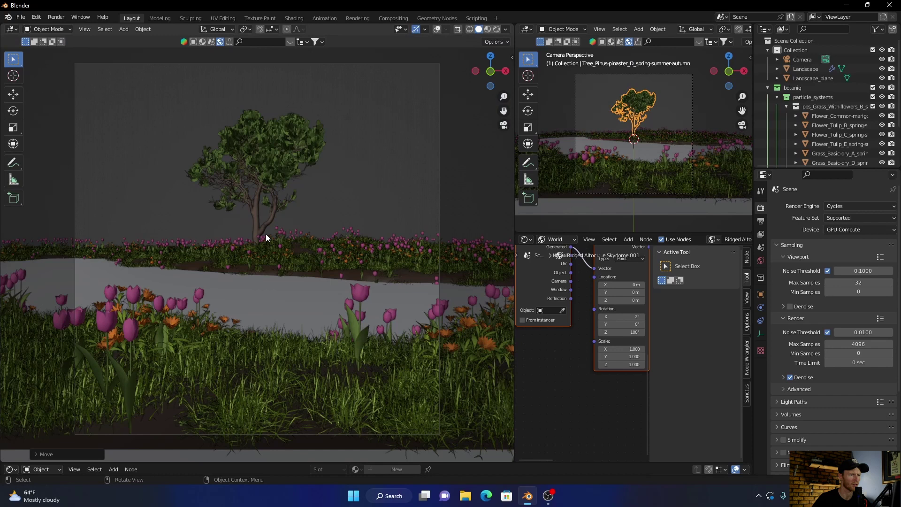
pyautogui.press('g')
pyautogui.click(283, 234)
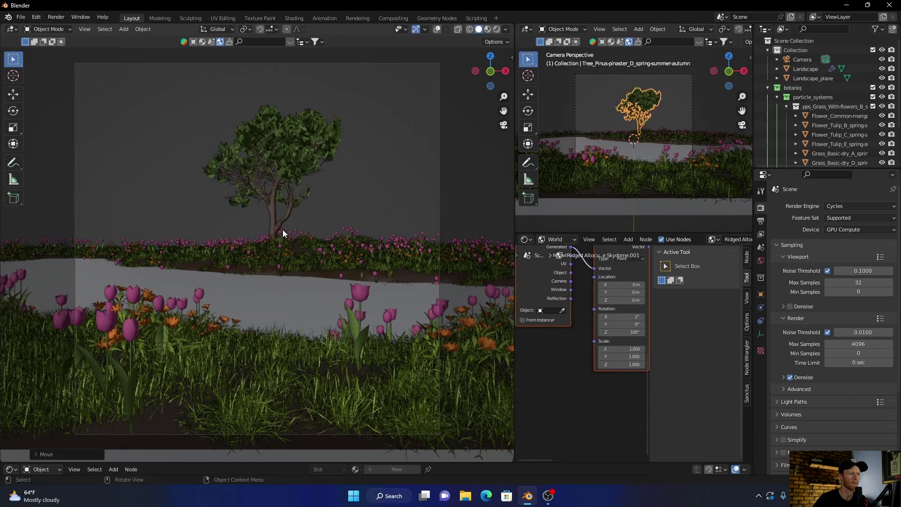
# Step: Add a cube and scale it up to about 2.65 to surround the scene
pyautogui.click(456, 205)
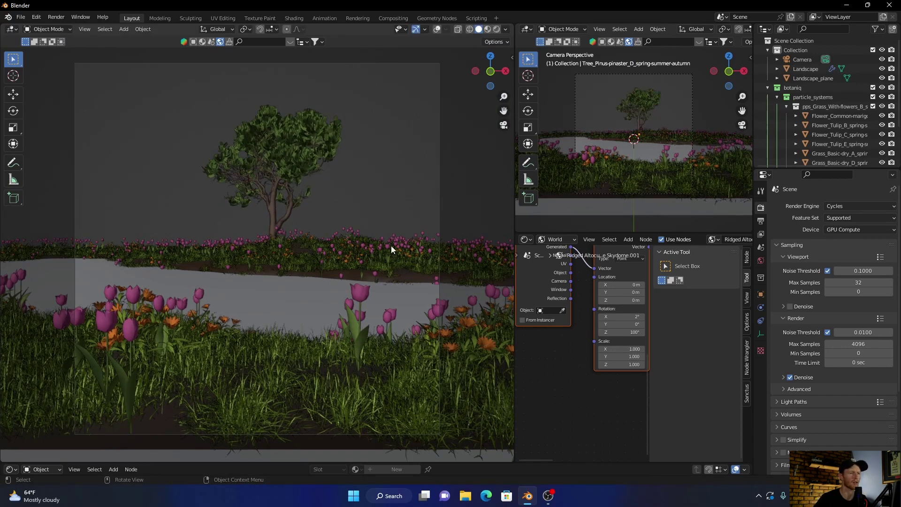
pyautogui.click(496, 31)
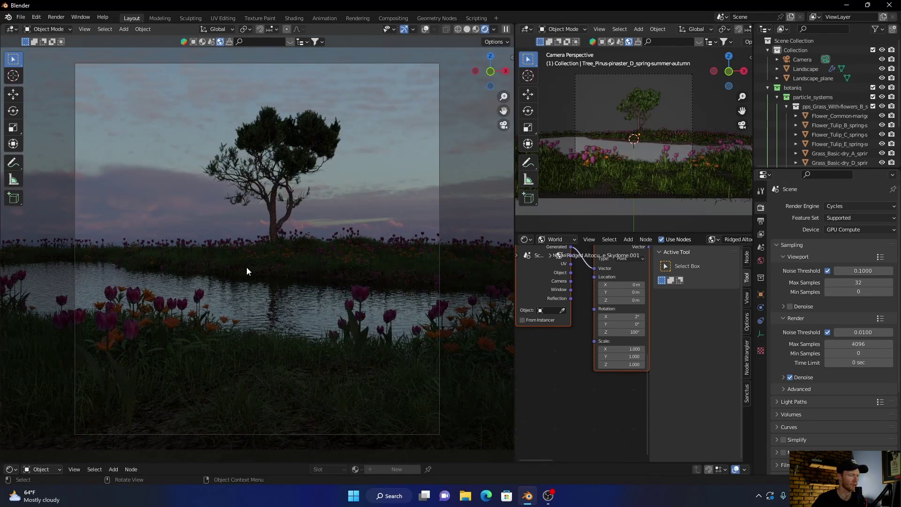
pyautogui.hotkey('shift', 'a')
pyautogui.moveTo(246, 268)
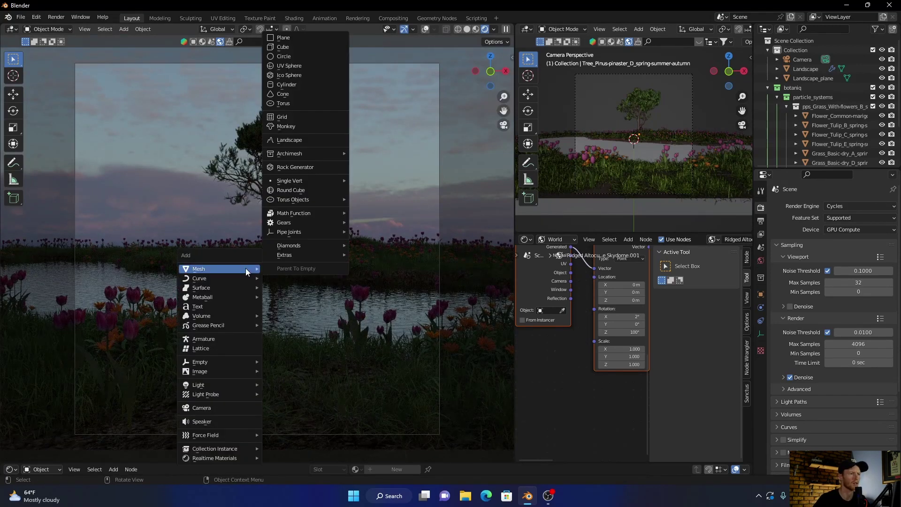
pyautogui.click(285, 47)
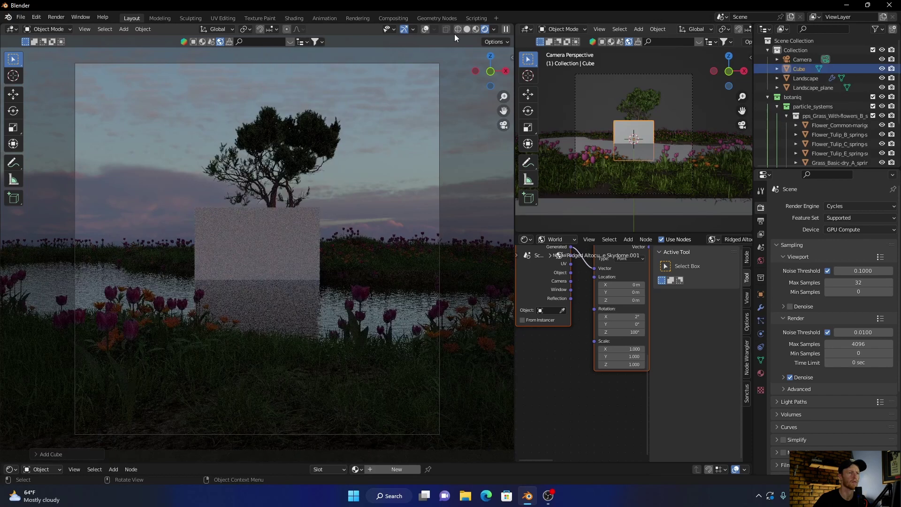
pyautogui.click(467, 30)
pyautogui.press('s')
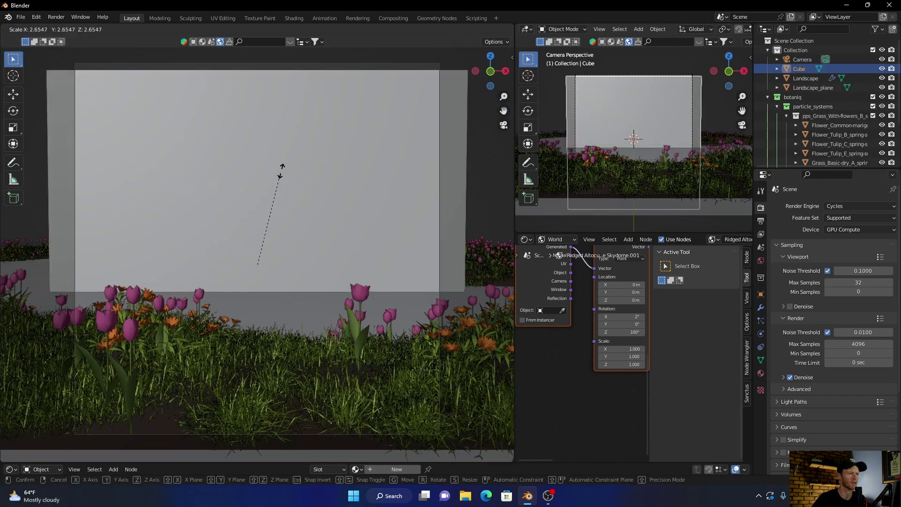
pyautogui.click(337, 66)
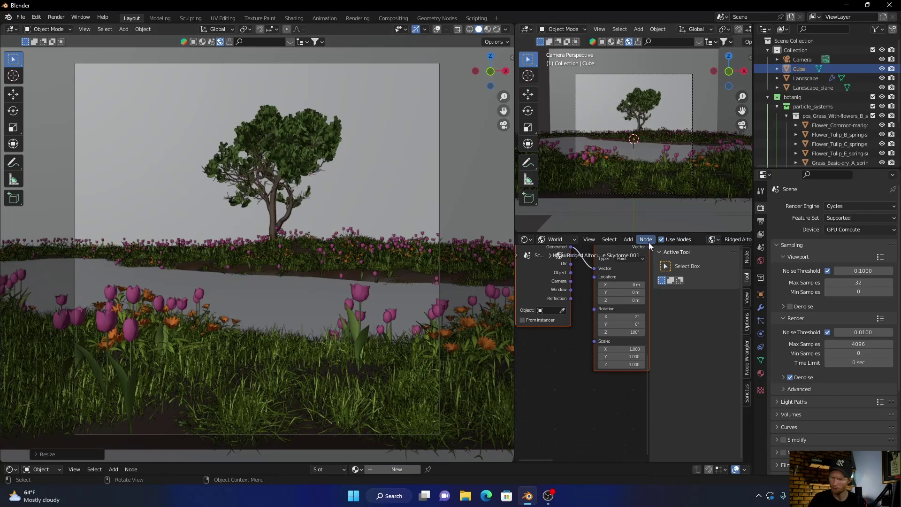
# Step: Create a new material, Material.001, for the Cube in the object node editor
pyautogui.click(559, 239)
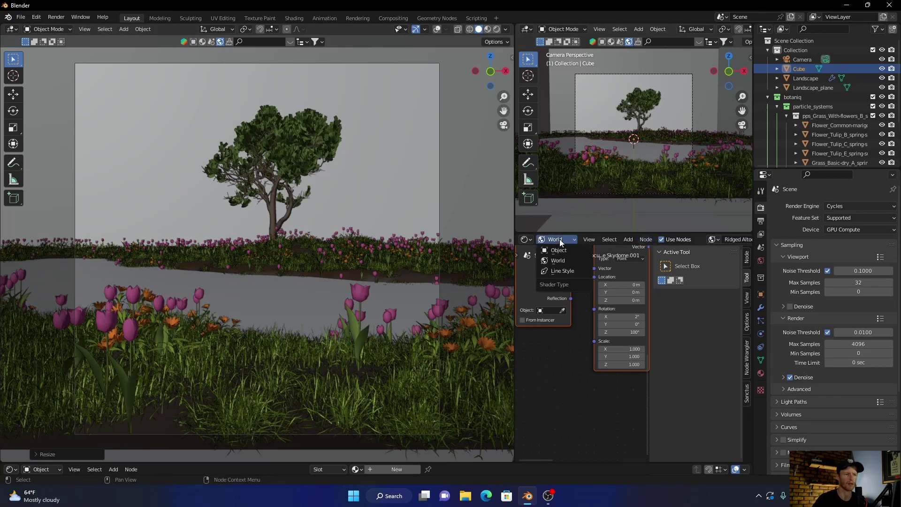
pyautogui.click(553, 250)
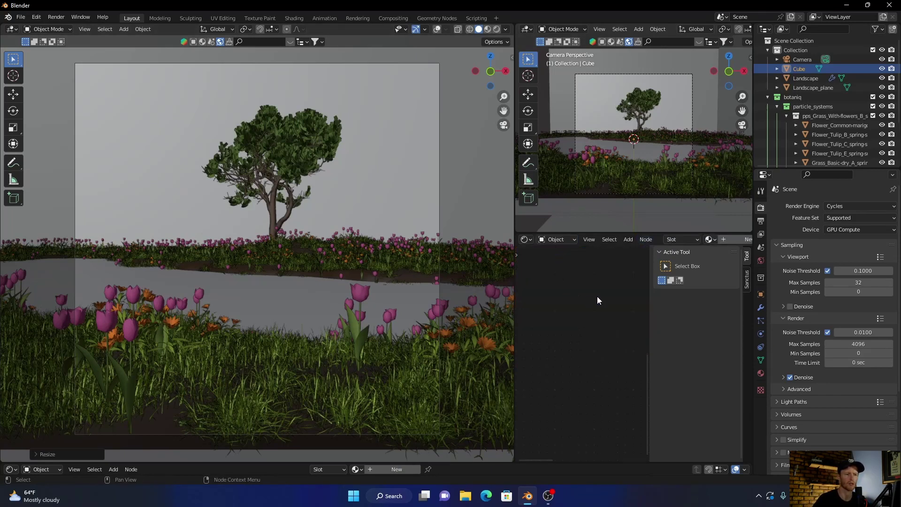
pyautogui.click(734, 239)
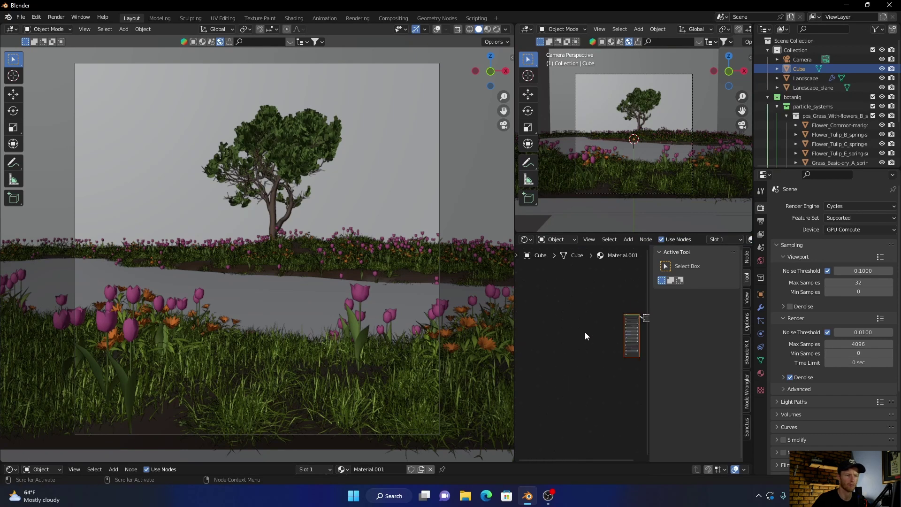
pyautogui.moveTo(584, 335); pyautogui.dragTo(533, 345, button='middle')
pyautogui.scroll(2, 533, 346)
pyautogui.scroll(4, 544, 337)
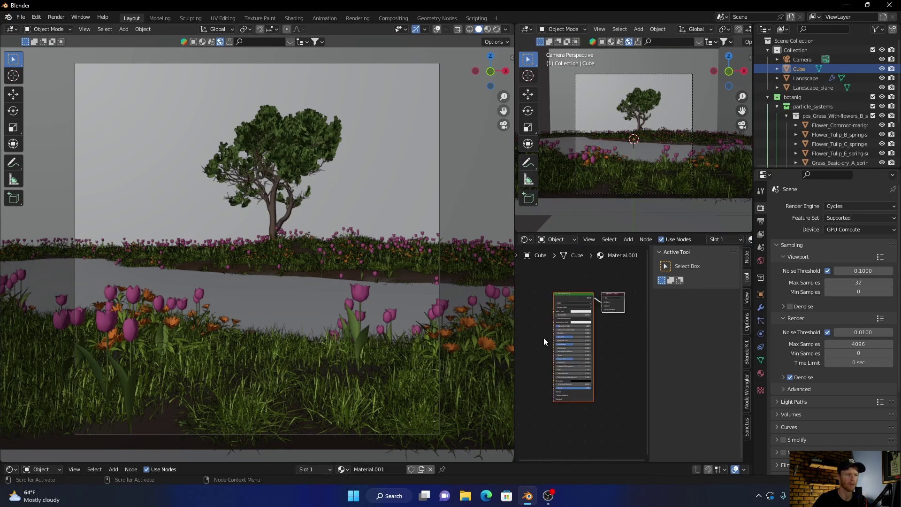
# Step: Replace the Principled BSDF with a Principled Volume feeding the output's Volume input, density 0.1
pyautogui.press('x')
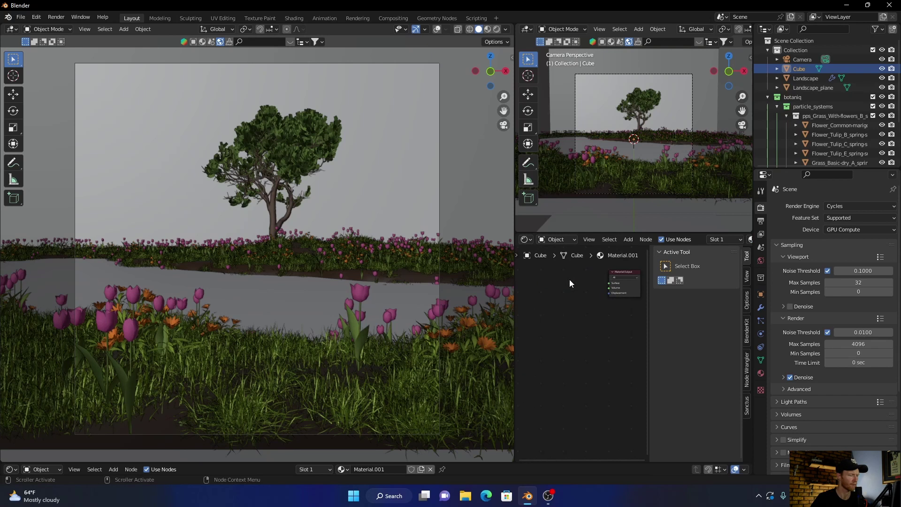
pyautogui.hotkey('shift', 'a')
pyautogui.write('vol')
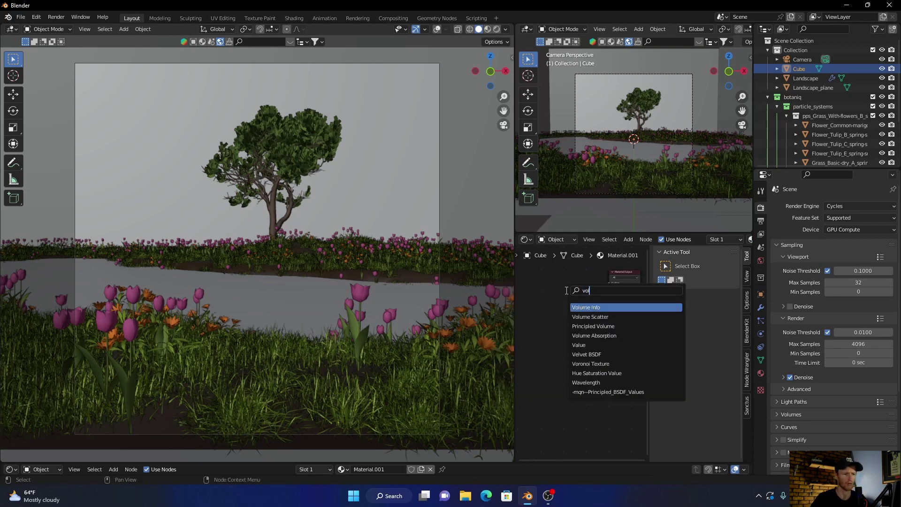
pyautogui.press('Down')
pyautogui.press('Down')
pyautogui.press('Return')
pyautogui.click(551, 310)
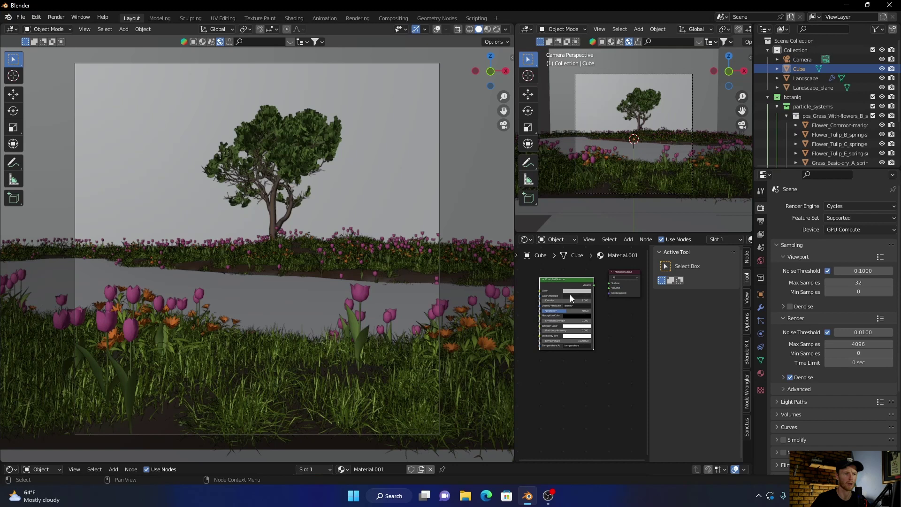
pyautogui.moveTo(591, 284); pyautogui.dragTo(605, 288)
pyautogui.click(572, 301)
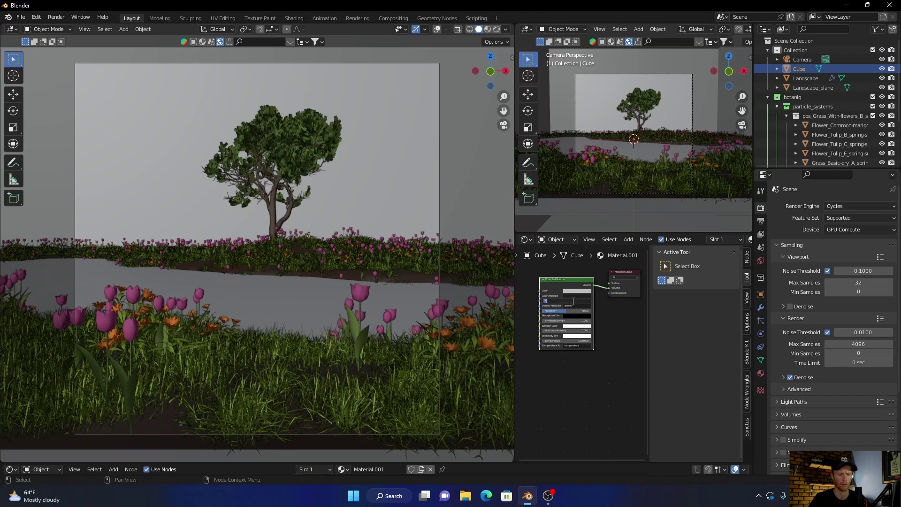
# Step: Set the volume density to 0.1 and preview the scene in Rendered shading
pyautogui.write('0.1')
pyautogui.press('Return')
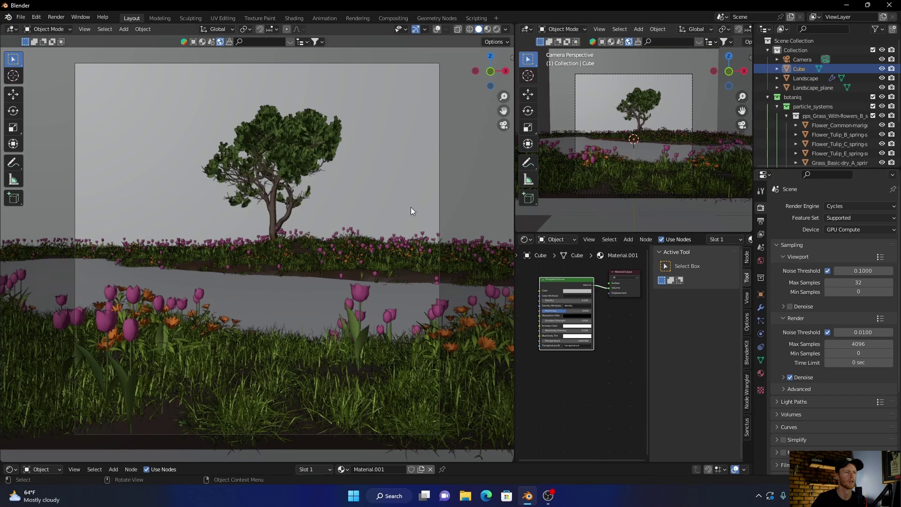
pyautogui.click(496, 30)
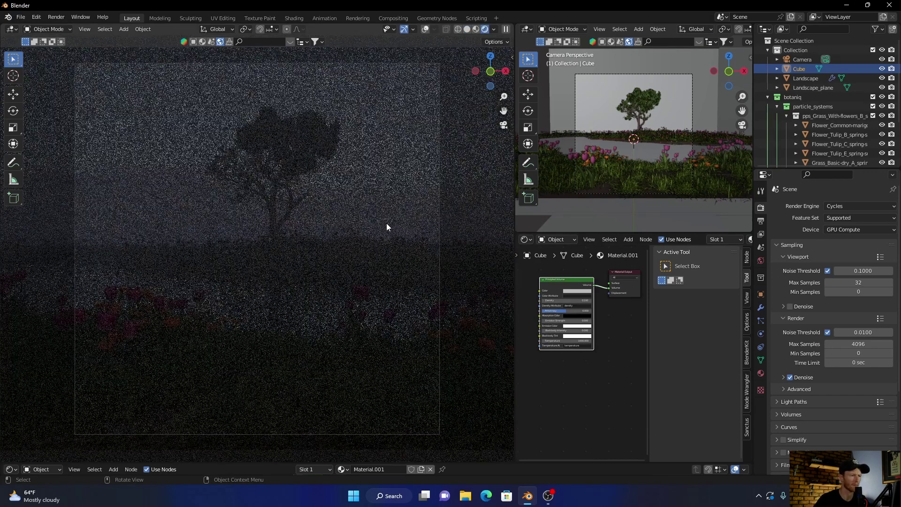
# Step: Set emission strength to 1 and pick a saturated teal emission colour
pyautogui.click(578, 322)
pyautogui.write('1')
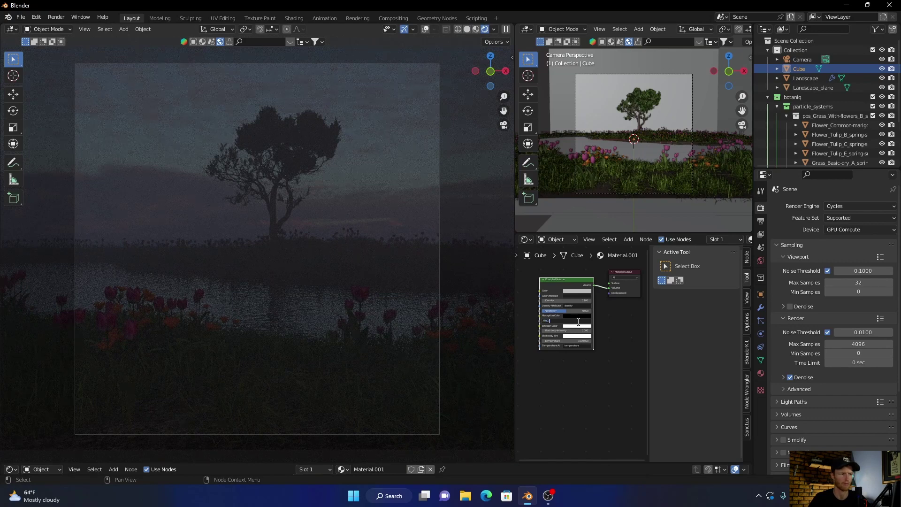
pyautogui.press('Return')
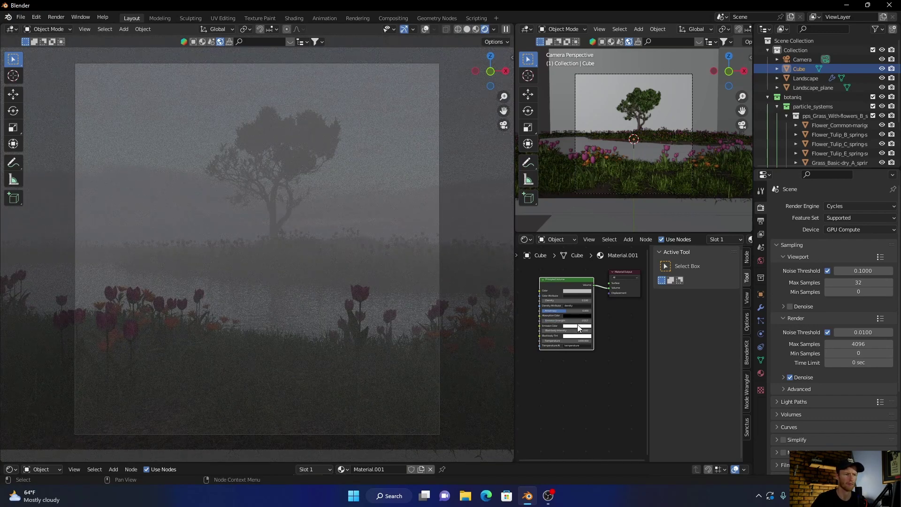
pyautogui.click(577, 326)
pyautogui.click(582, 273)
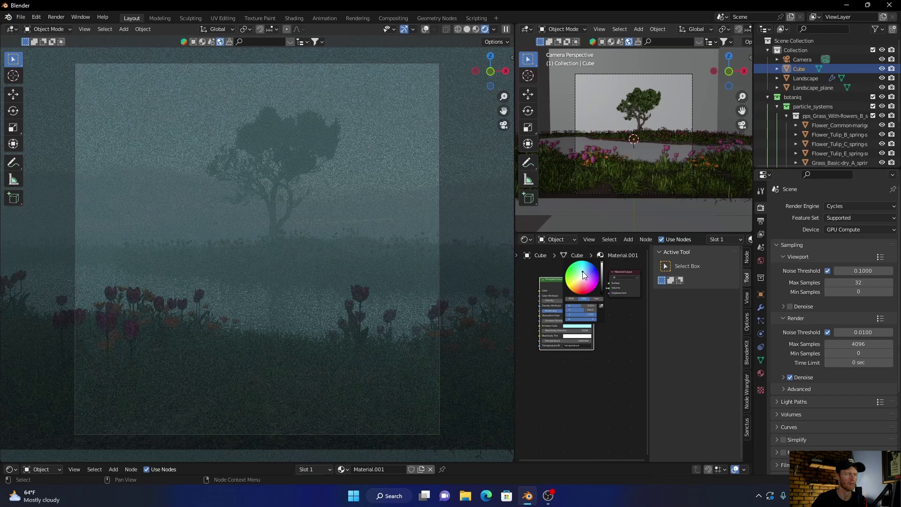
pyautogui.click(582, 265)
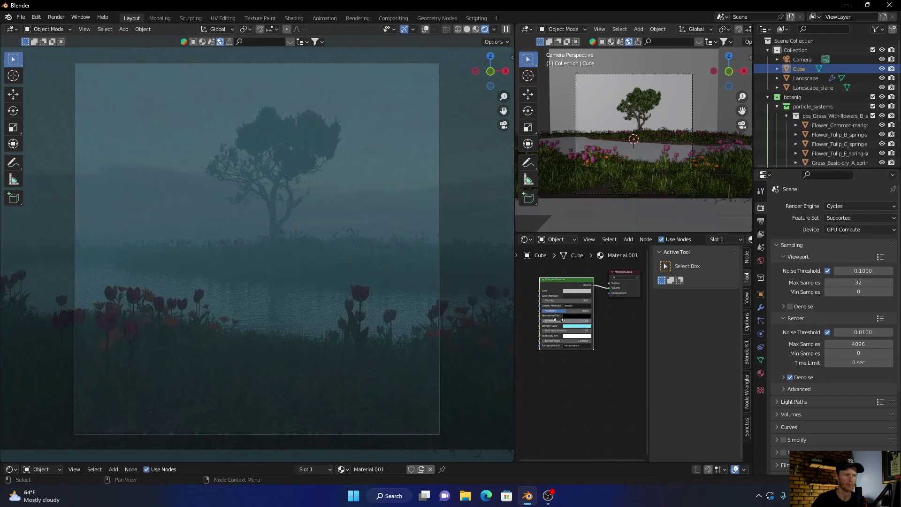
# Step: Try a volume density of 4, then lower it again
pyautogui.click(564, 303)
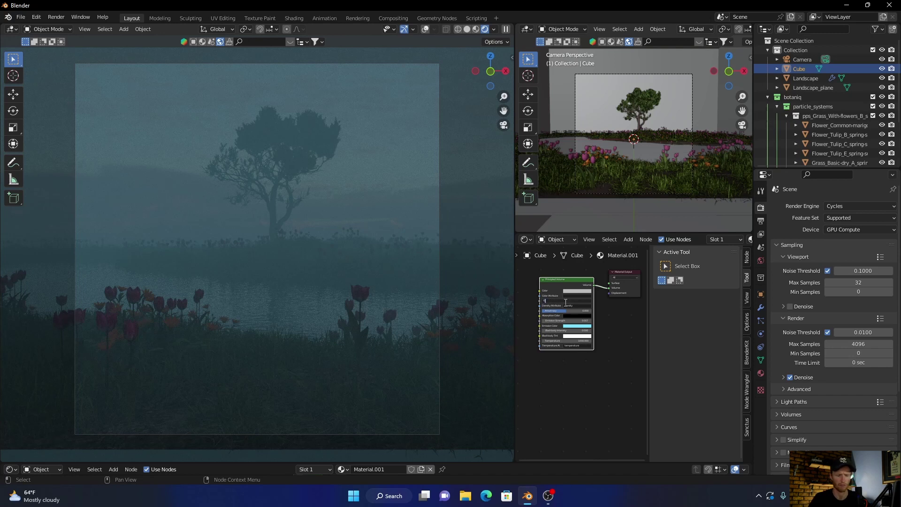
pyautogui.write('4')
pyautogui.press('Return')
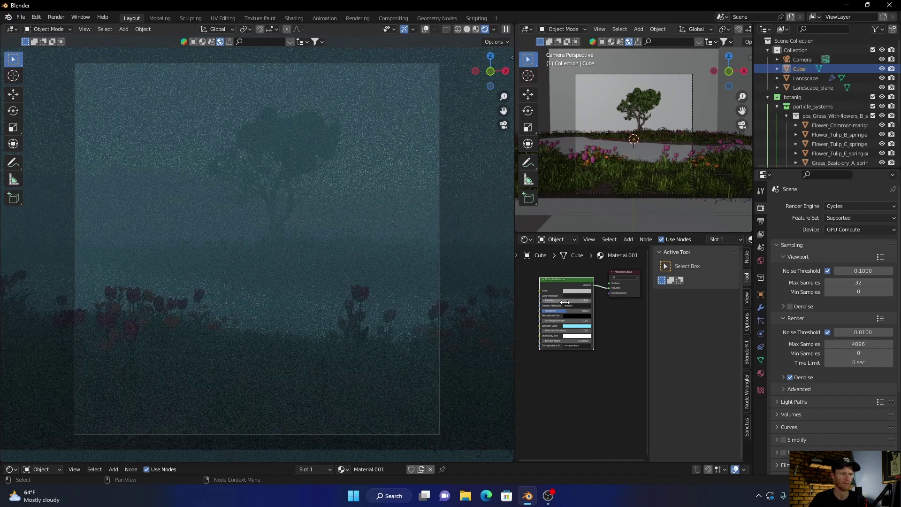
pyautogui.click(565, 303)
pyautogui.write('0')
pyautogui.press('Return')
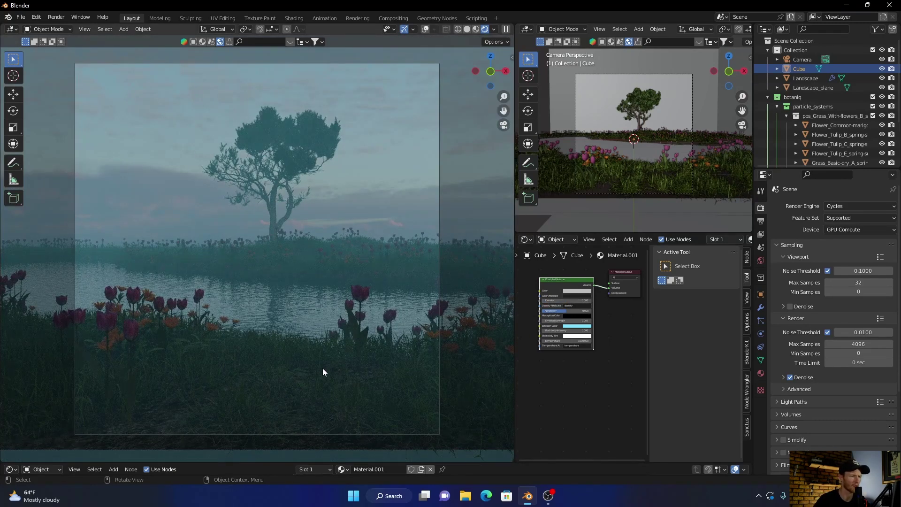
# Step: Reduce the volume emission strength to 0.009
pyautogui.click(566, 320)
pyautogui.press('BackSpace')
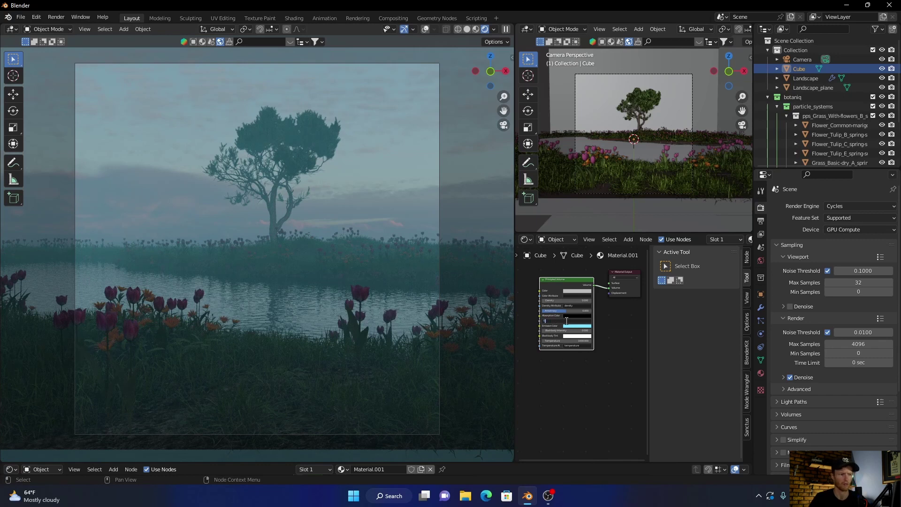
pyautogui.press('Return')
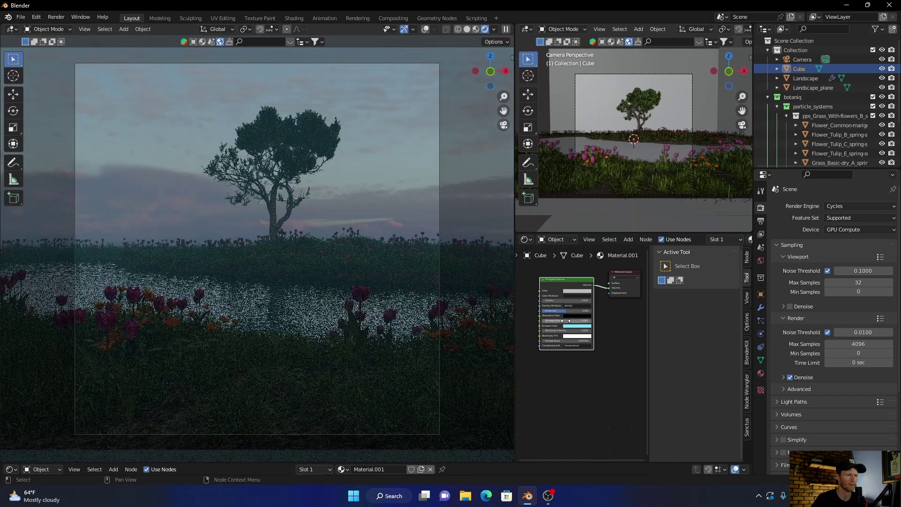
pyautogui.click(566, 320)
pyautogui.press('BackSpace')
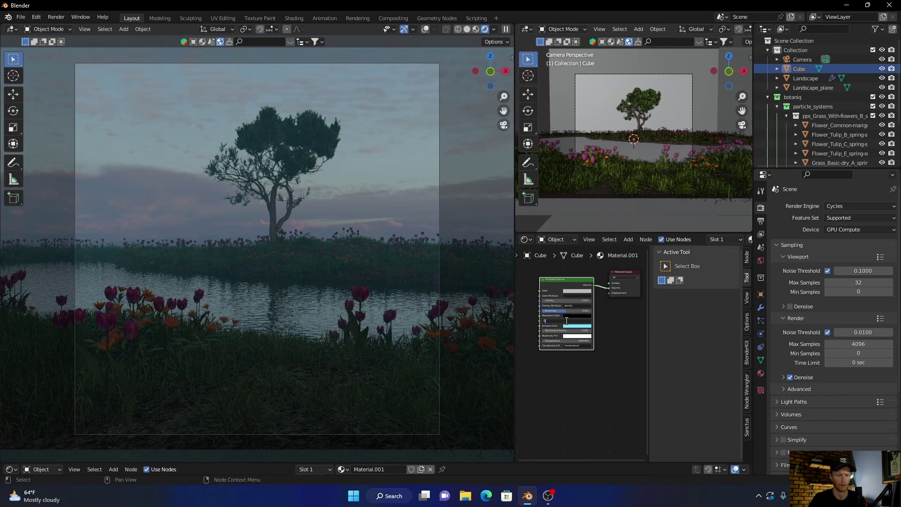
pyautogui.write('0.00')
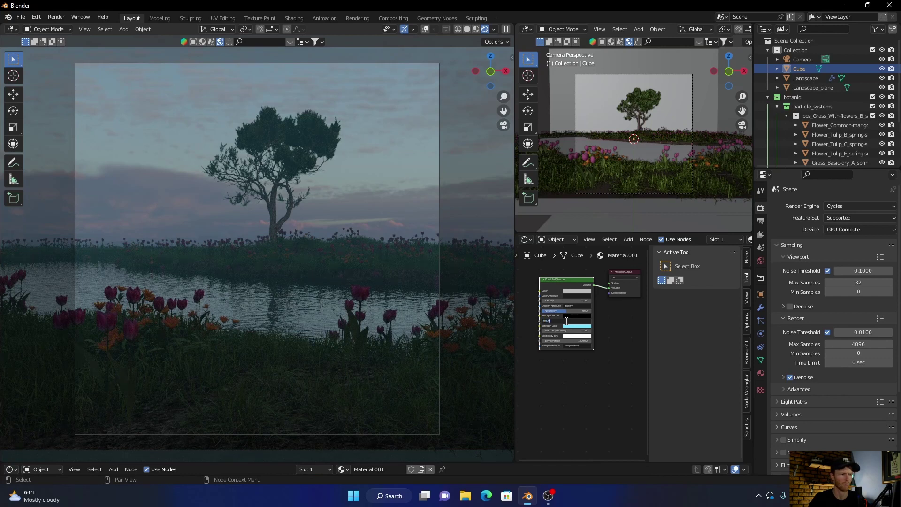
pyautogui.write('9')
pyautogui.press('Return')
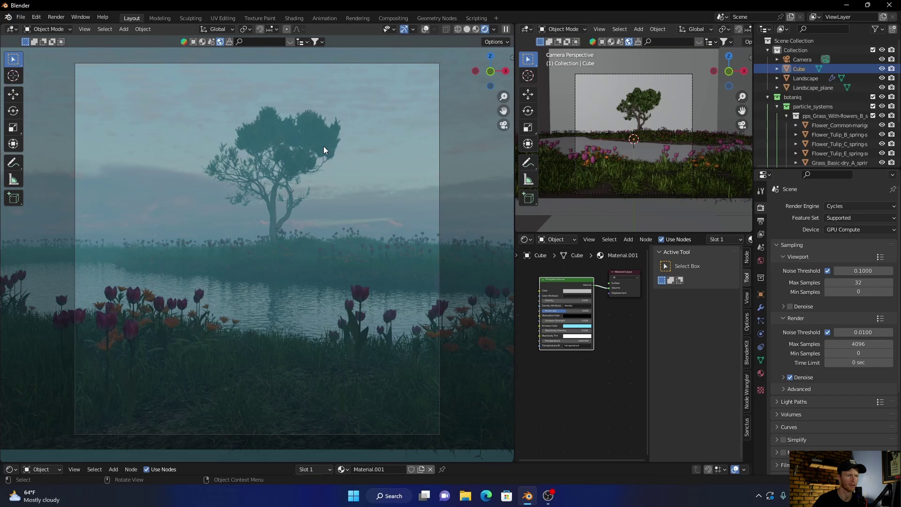
# Step: Lower the World background strength from 1.000 to 0.100
pyautogui.click(761, 261)
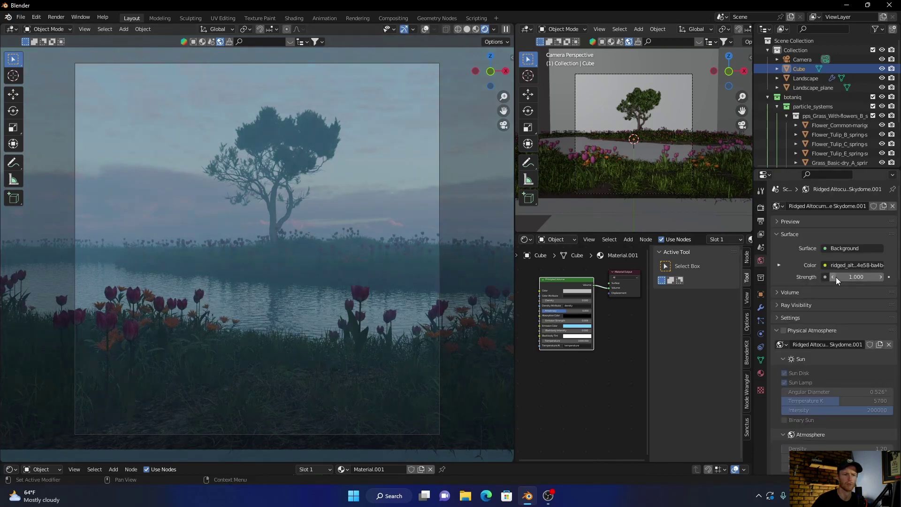
pyautogui.moveTo(834, 278)
pyautogui.mouseDown()
pyautogui.moveTo(851, 277)
pyautogui.moveTo(820, 278)
pyautogui.moveTo(833, 278)
pyautogui.mouseUp()
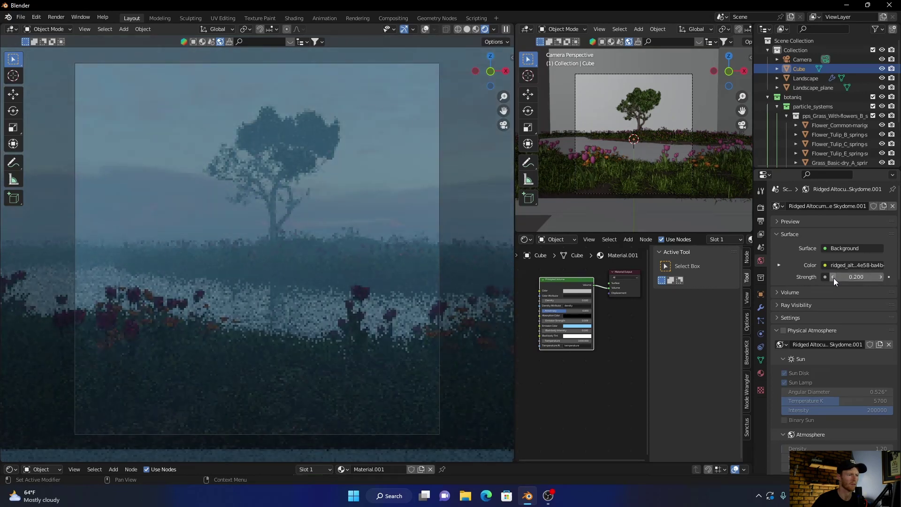
pyautogui.click(833, 278)
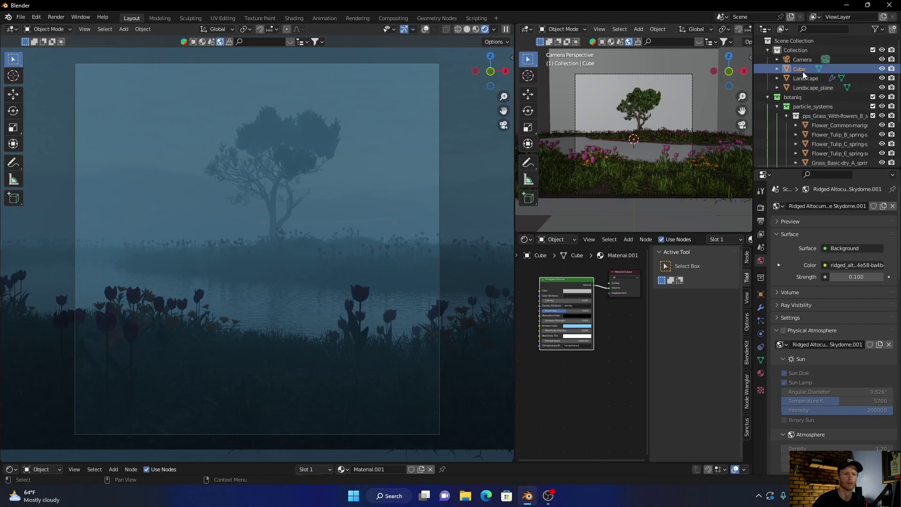
# Step: Select the Camera and raise its Shift X to 0.020
pyautogui.click(802, 59)
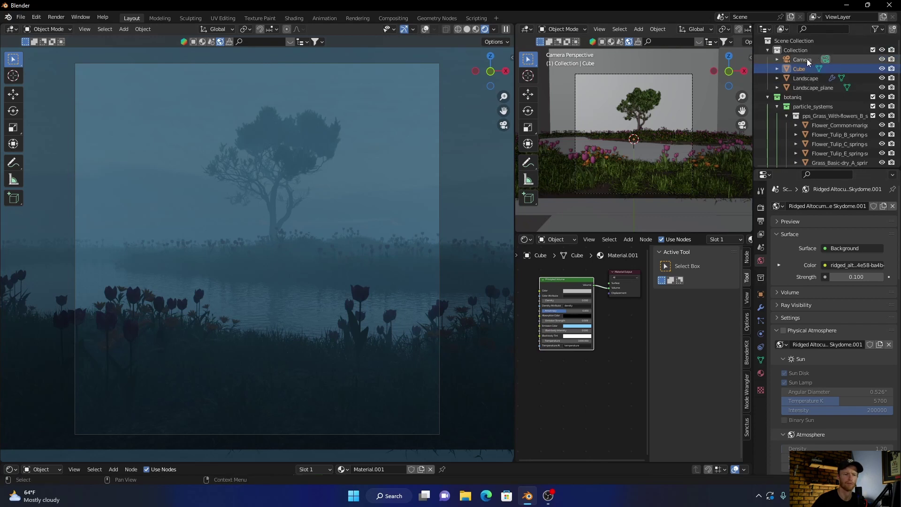
pyautogui.click(760, 333)
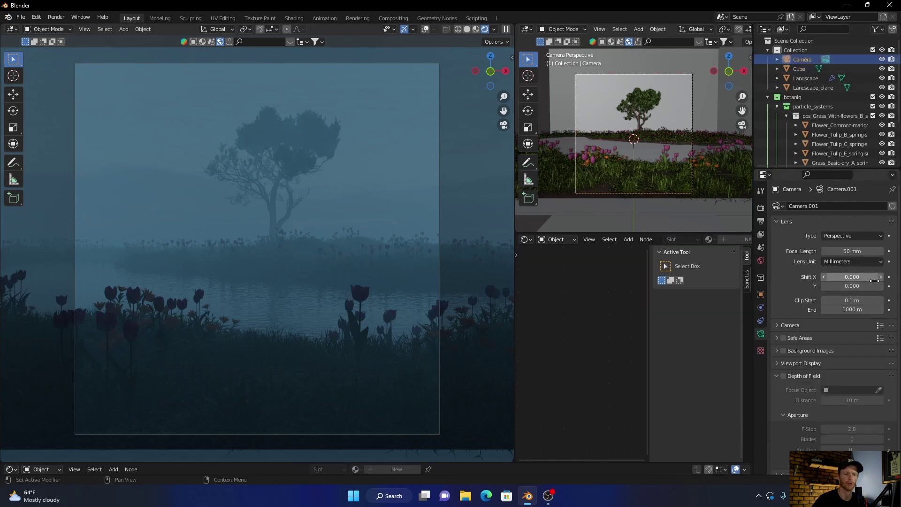
pyautogui.click(880, 277)
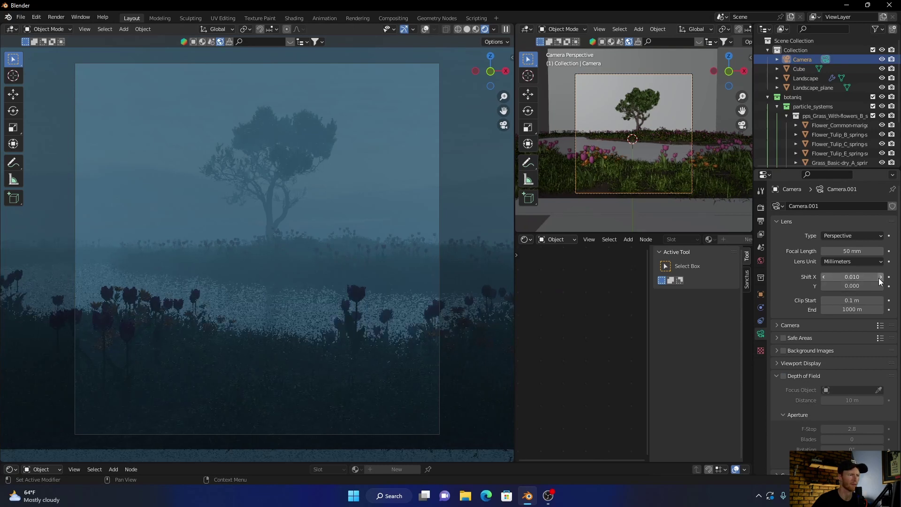
pyautogui.click(880, 278)
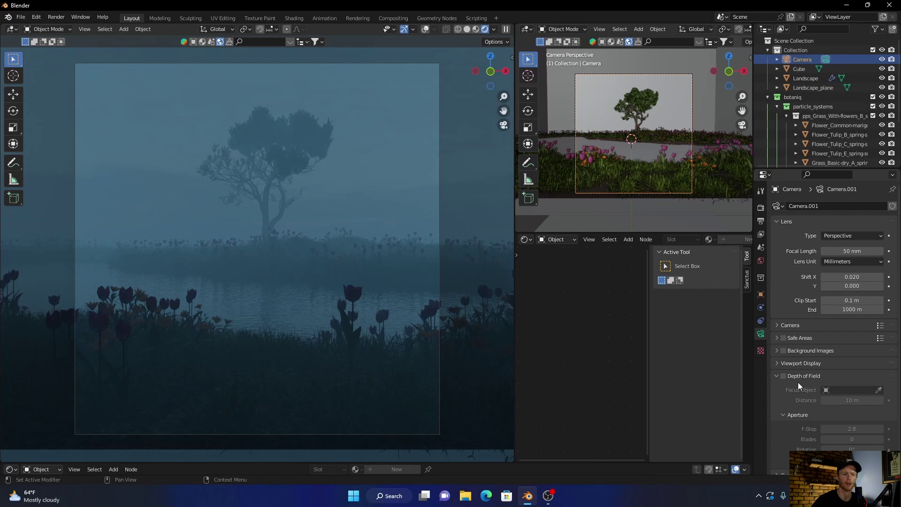
# Step: Enable depth of field with the Pinus pinaster tree as the focus object
pyautogui.click(782, 376)
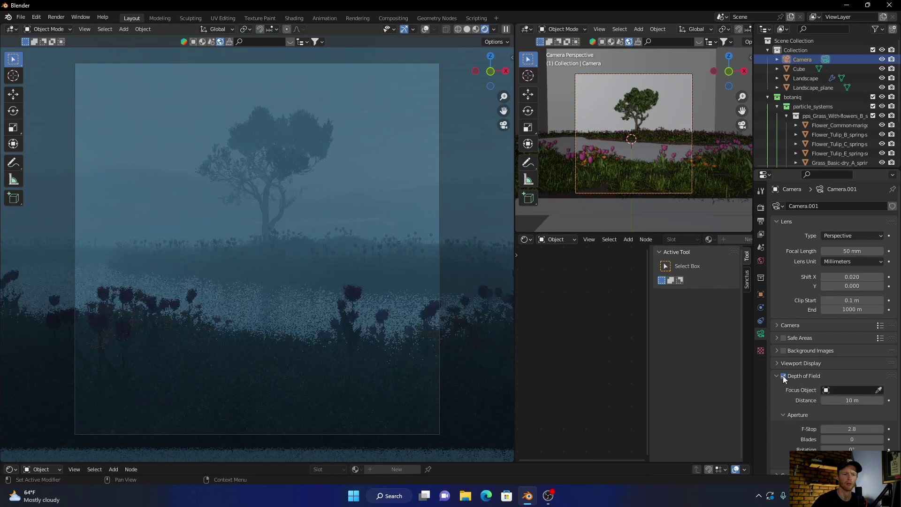
pyautogui.click(879, 390)
pyautogui.click(268, 219)
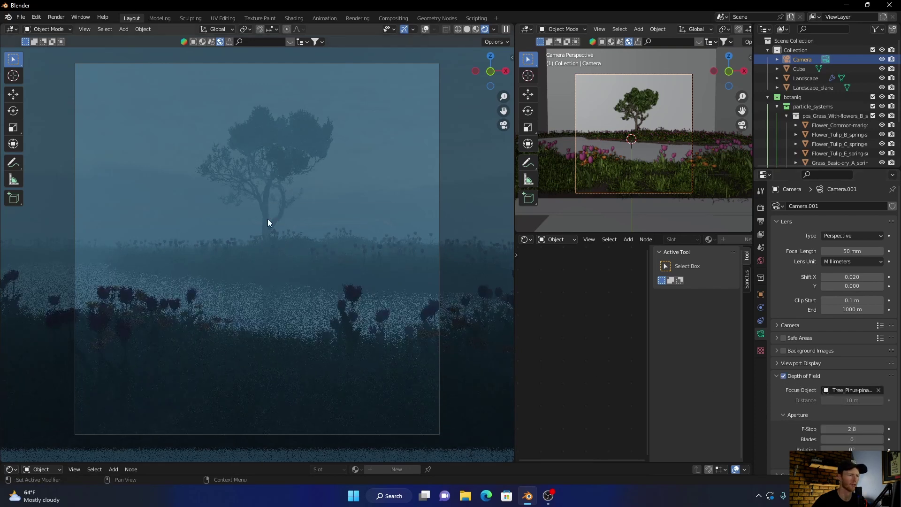